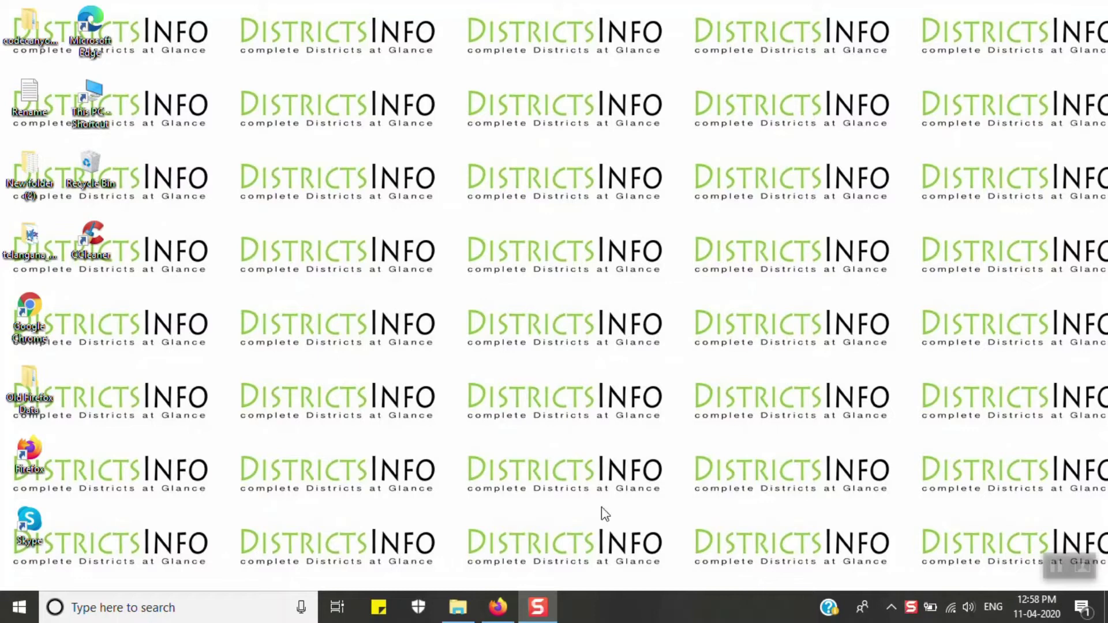
# Open the Network & Internet settings and show the adapter options listing all network connections.
pyautogui.click(19, 606)
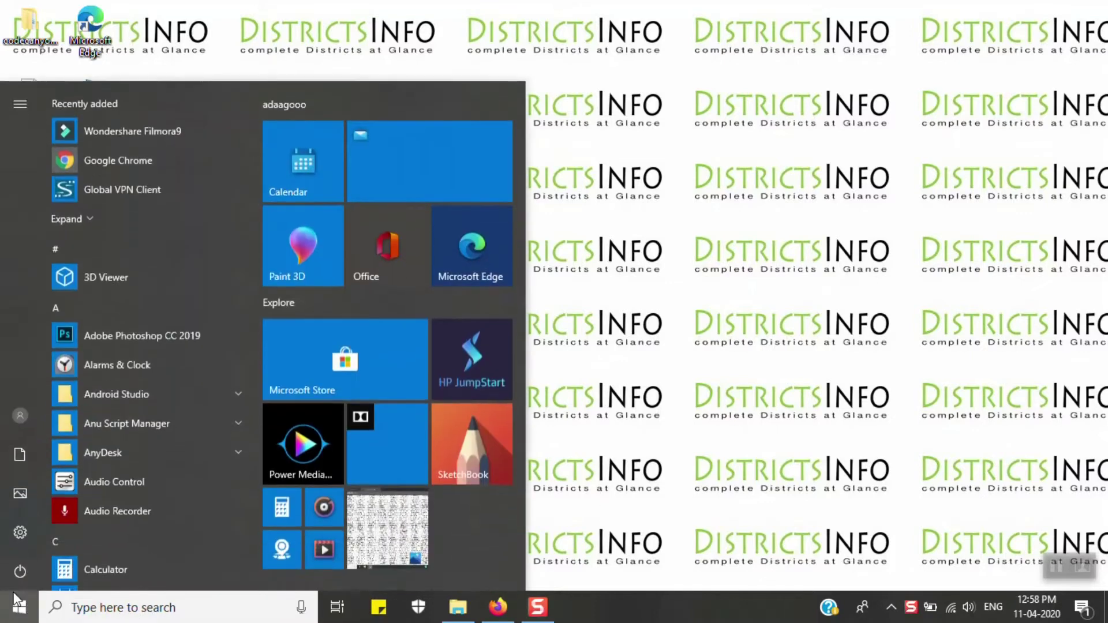
pyautogui.click(16, 535)
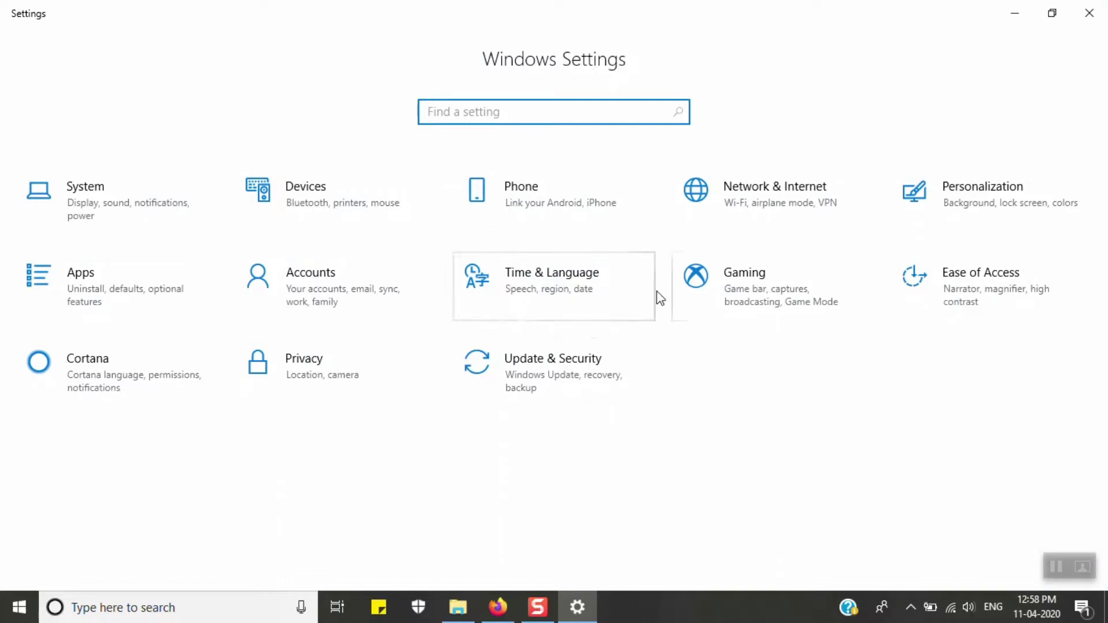
pyautogui.click(756, 203)
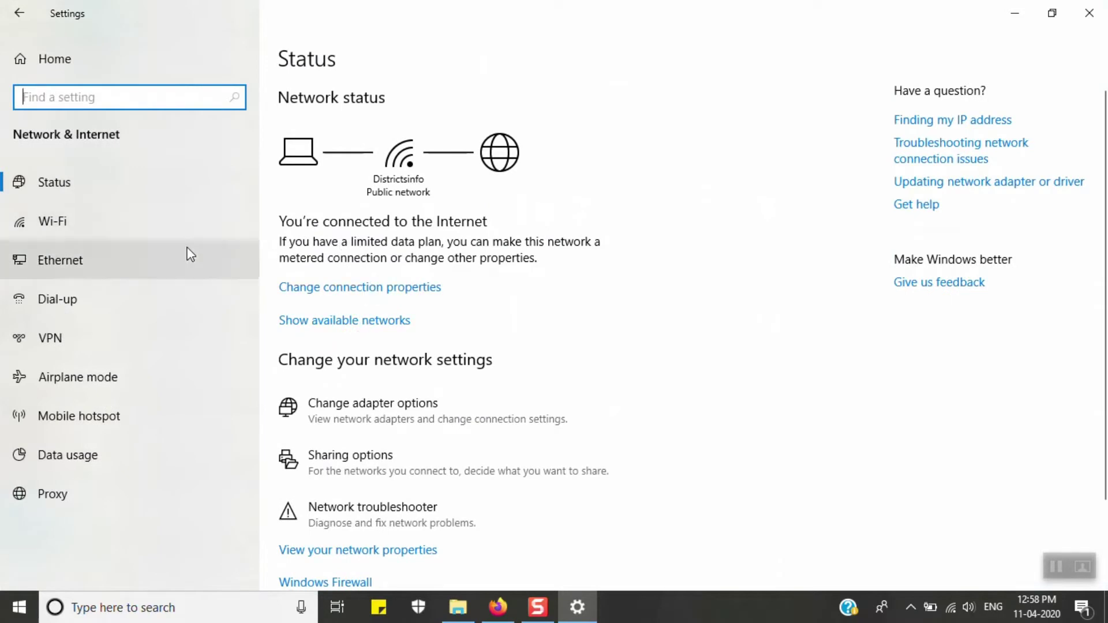
pyautogui.scroll(-3, 335, 398)
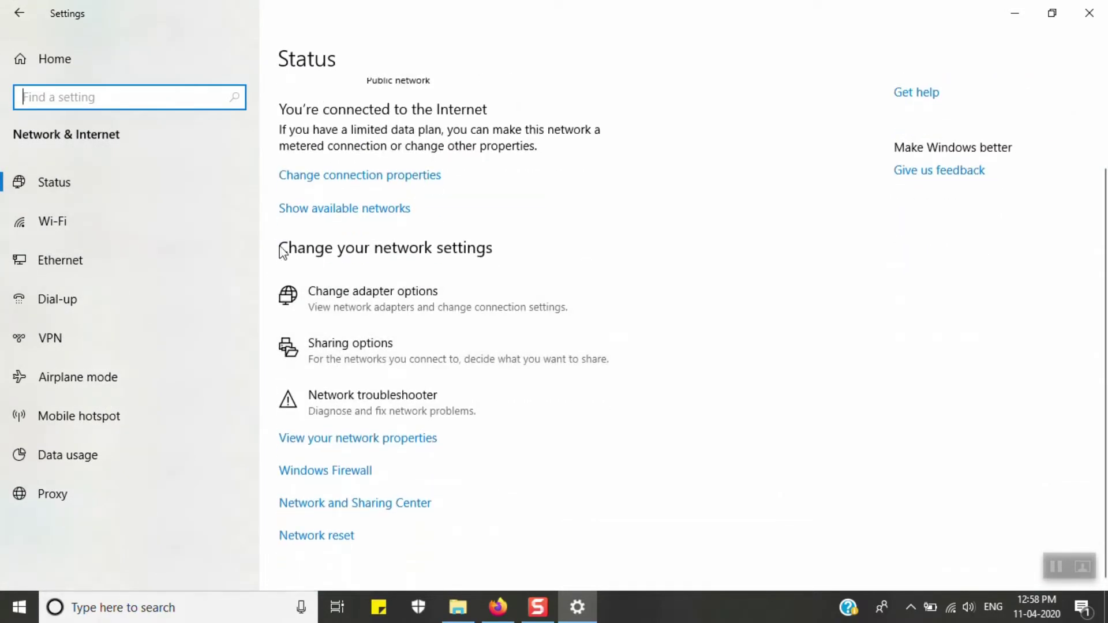
pyautogui.click(345, 292)
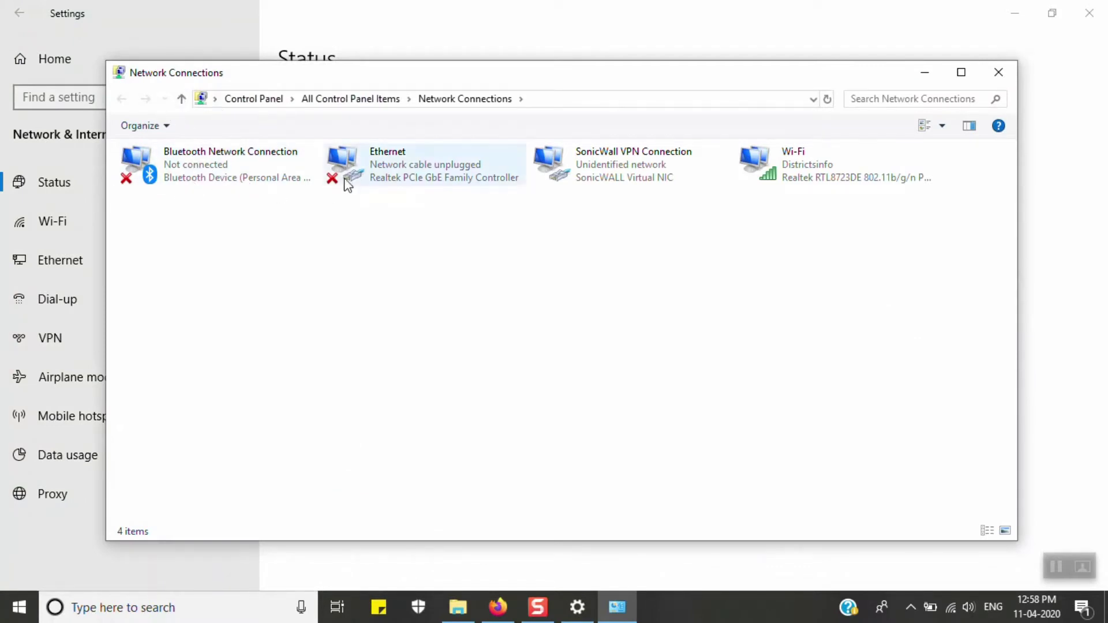
# Open the Wi-Fi connection's status and show the security settings in its wireless properties.
pyautogui.rightClick(790, 171)
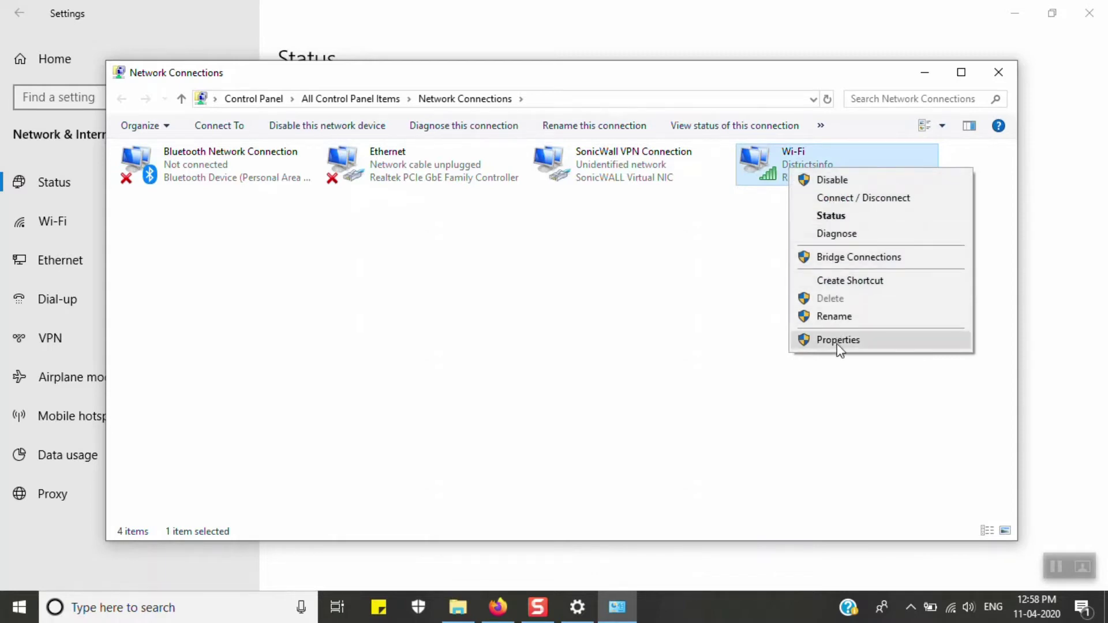
pyautogui.click(831, 216)
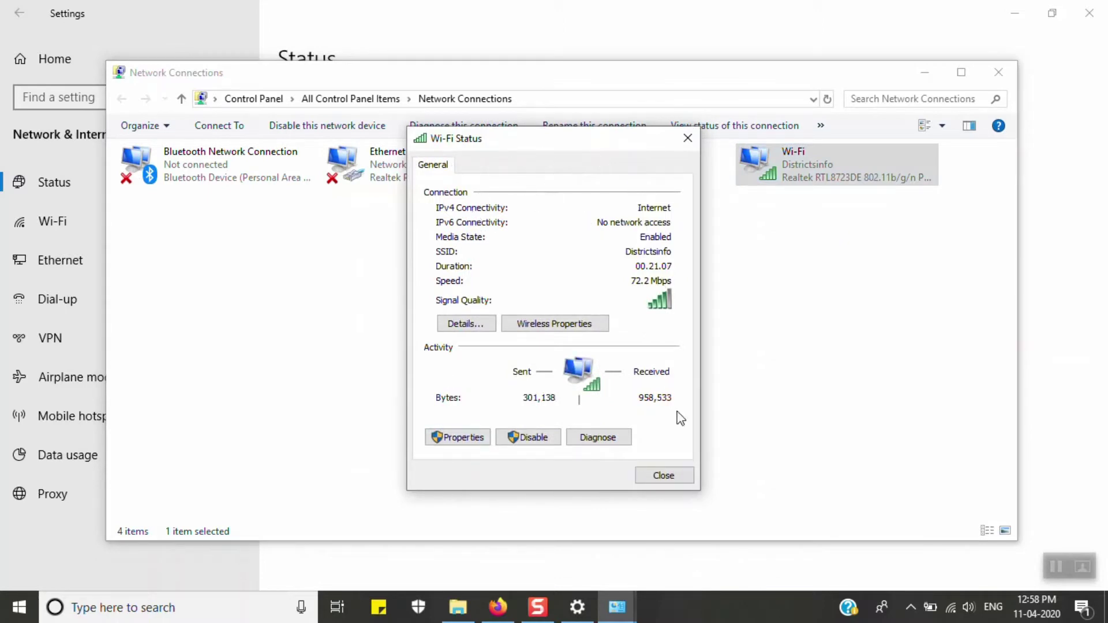
pyautogui.click(568, 324)
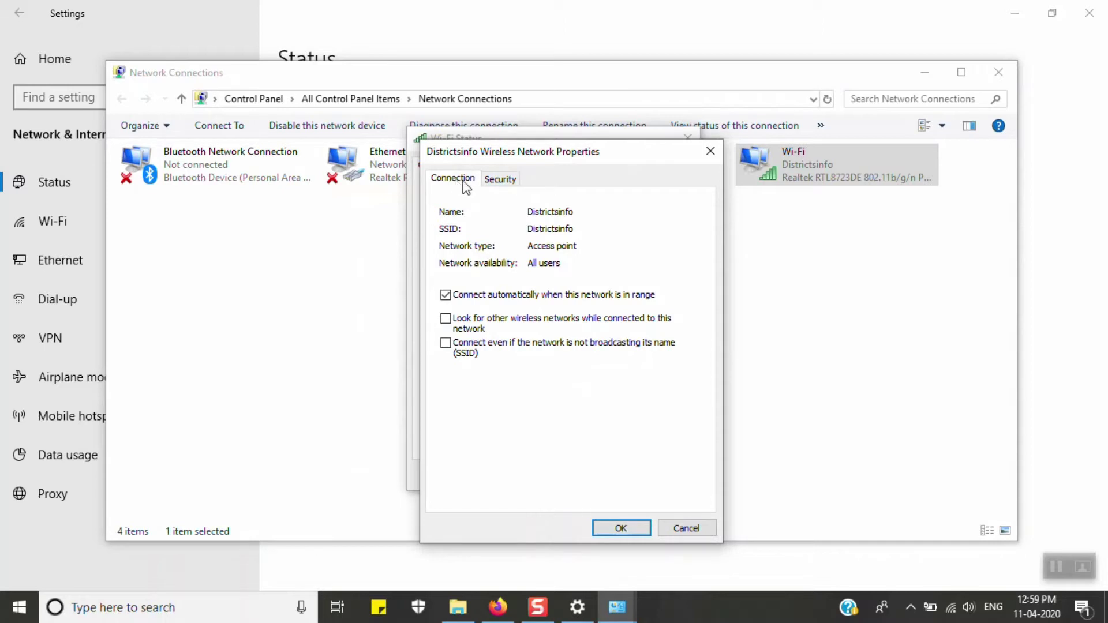
pyautogui.click(502, 180)
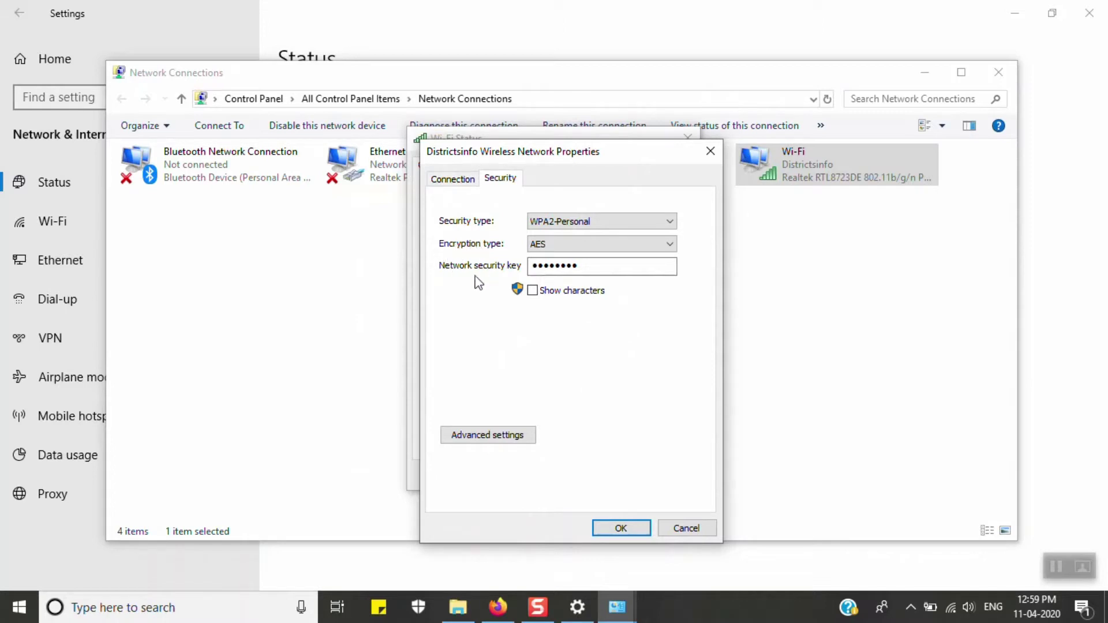
pyautogui.click(575, 271)
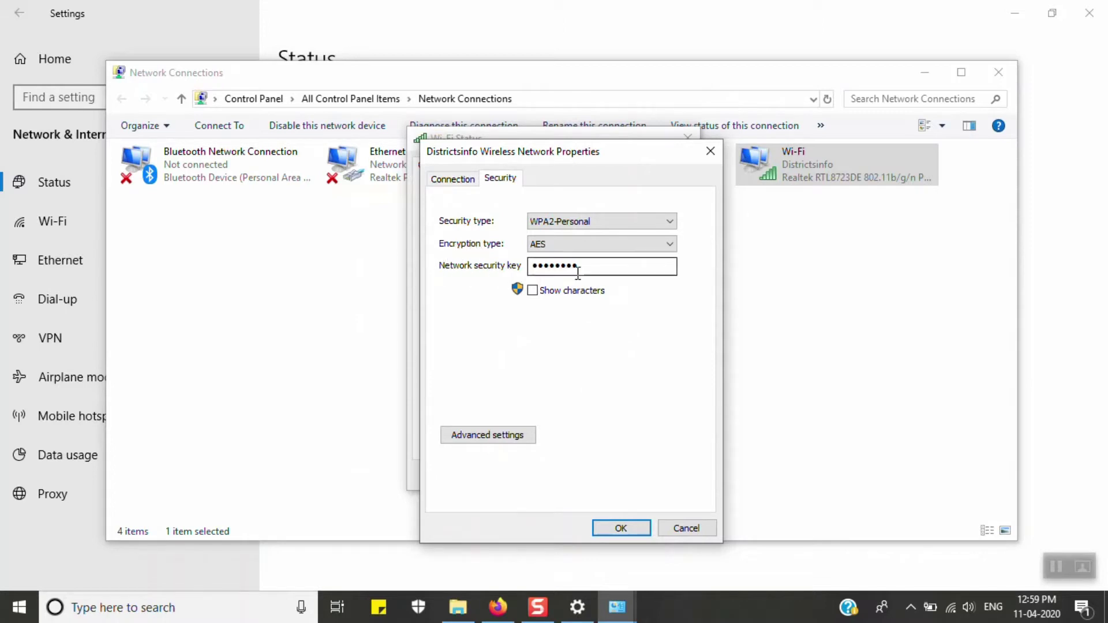
pyautogui.press('BackSpace')
pyautogui.press('BackSpace')
pyautogui.press('BackSpace')
pyautogui.press('BackSpace')
pyautogui.press('BackSpace')
pyautogui.press('BackSpace')
pyautogui.press('BackSpace')
pyautogui.press('BackSpace')
pyautogui.press('BackSpace')
pyautogui.click(532, 290)
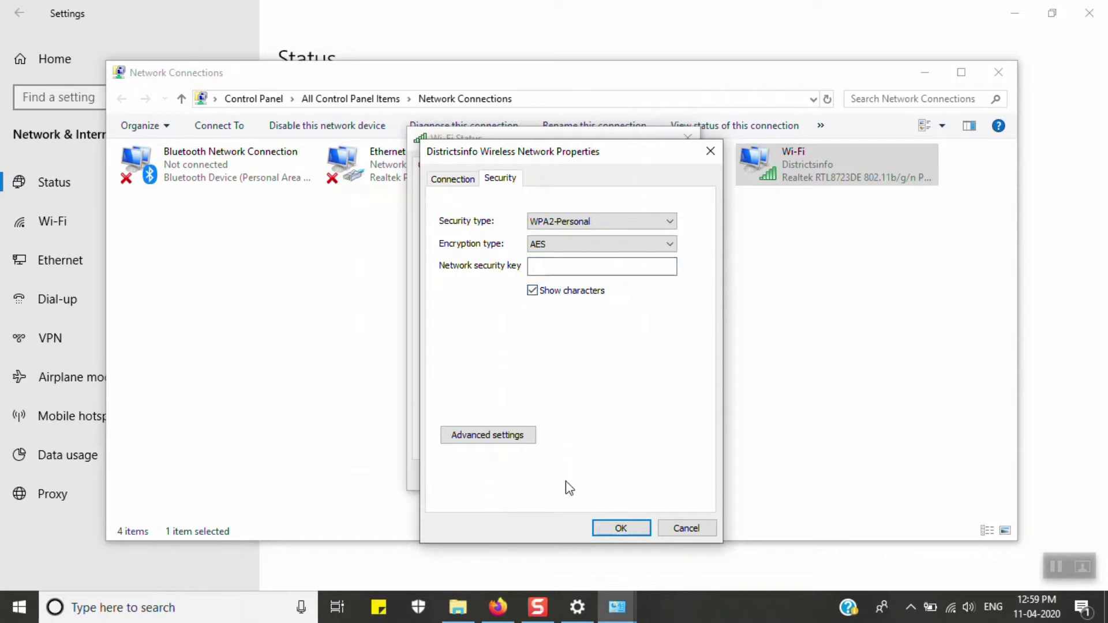
pyautogui.click(686, 528)
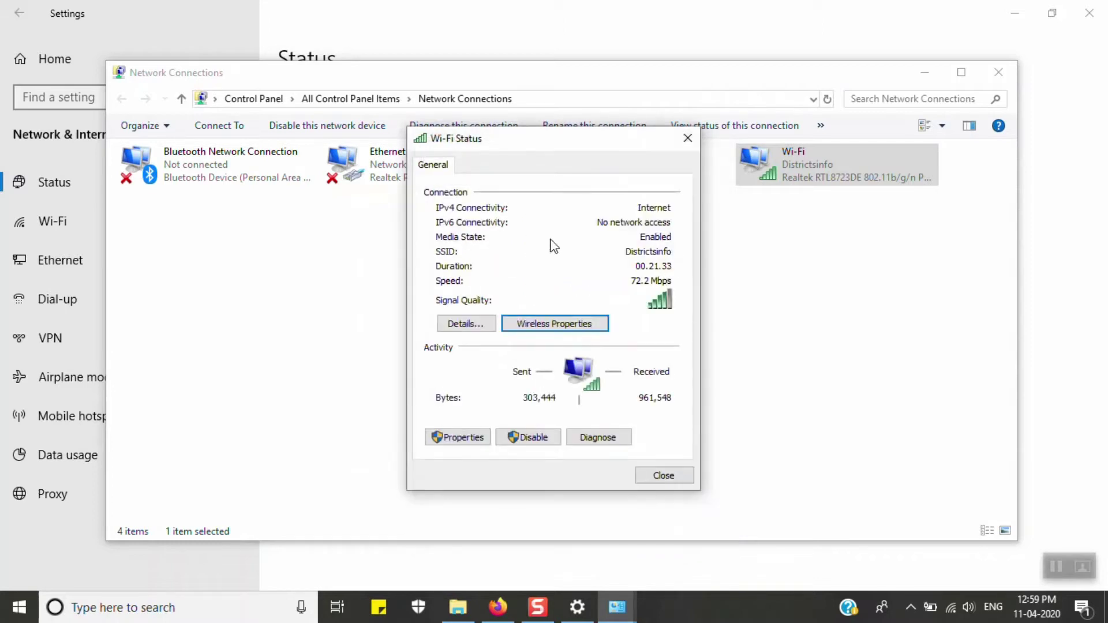
# Reopen the security settings of the Wi-Fi network's wireless properties and reveal the characters of the network security key.
pyautogui.click(521, 324)
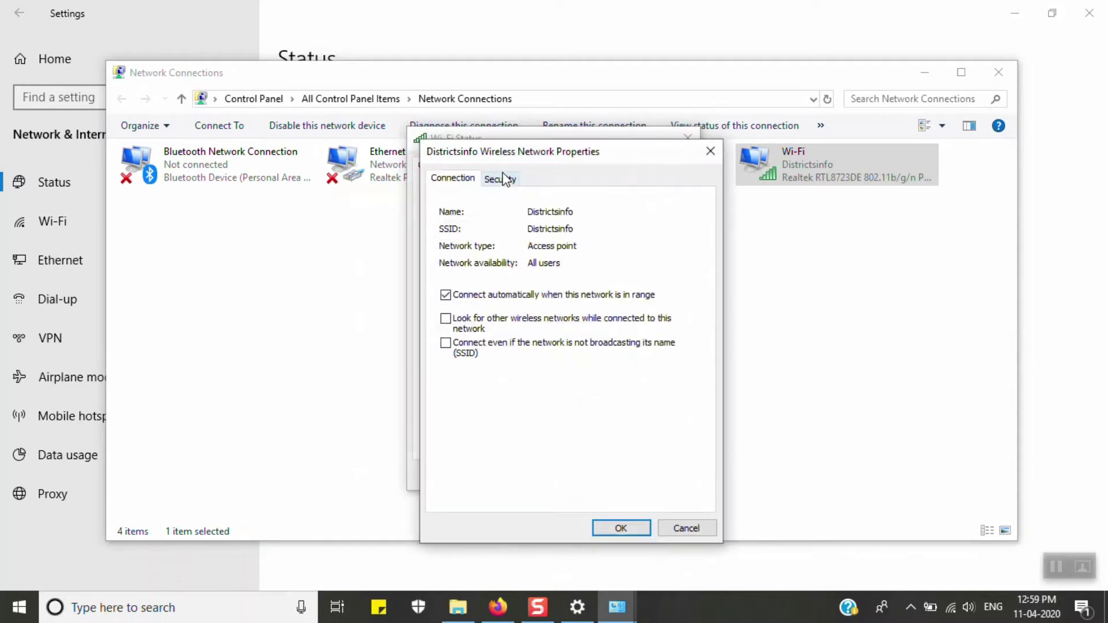
pyautogui.click(500, 179)
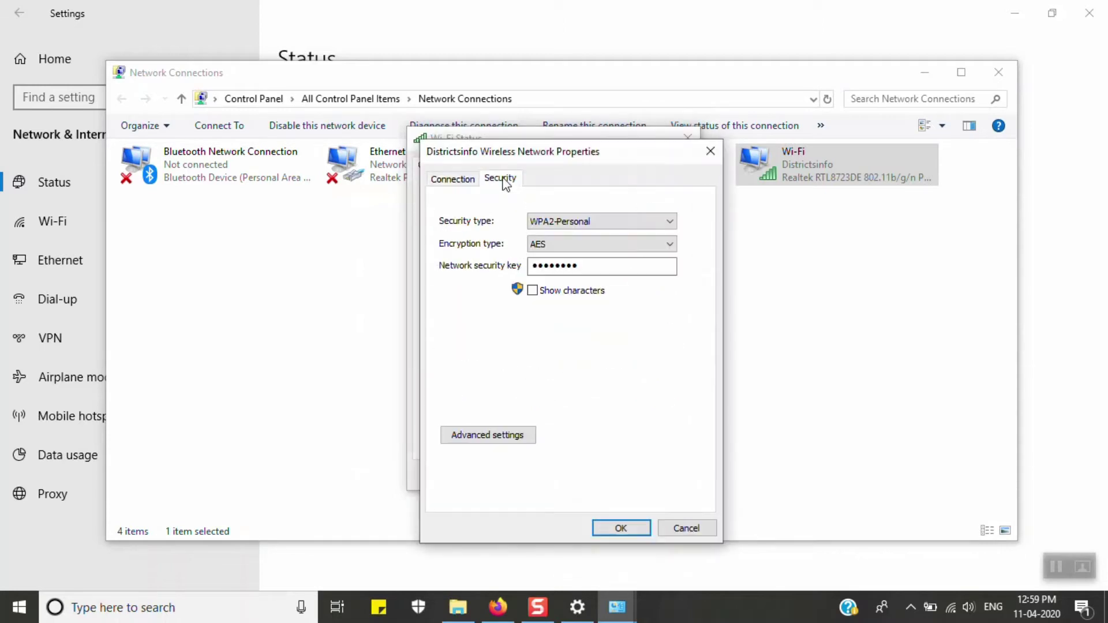
pyautogui.click(532, 291)
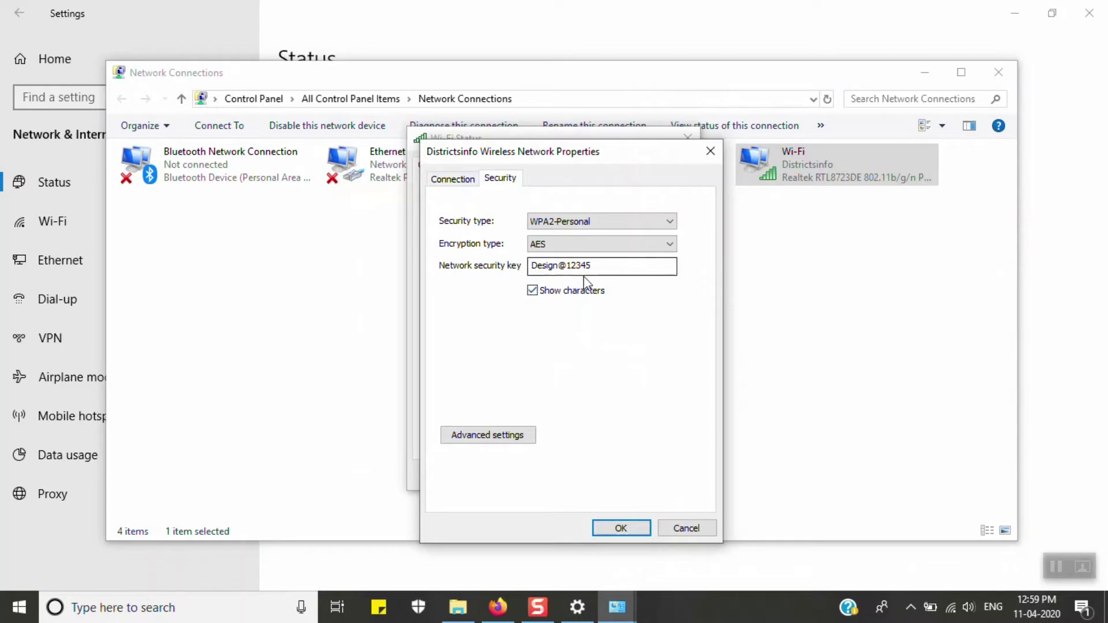
pyautogui.moveTo(593, 266); pyautogui.dragTo(517, 266)
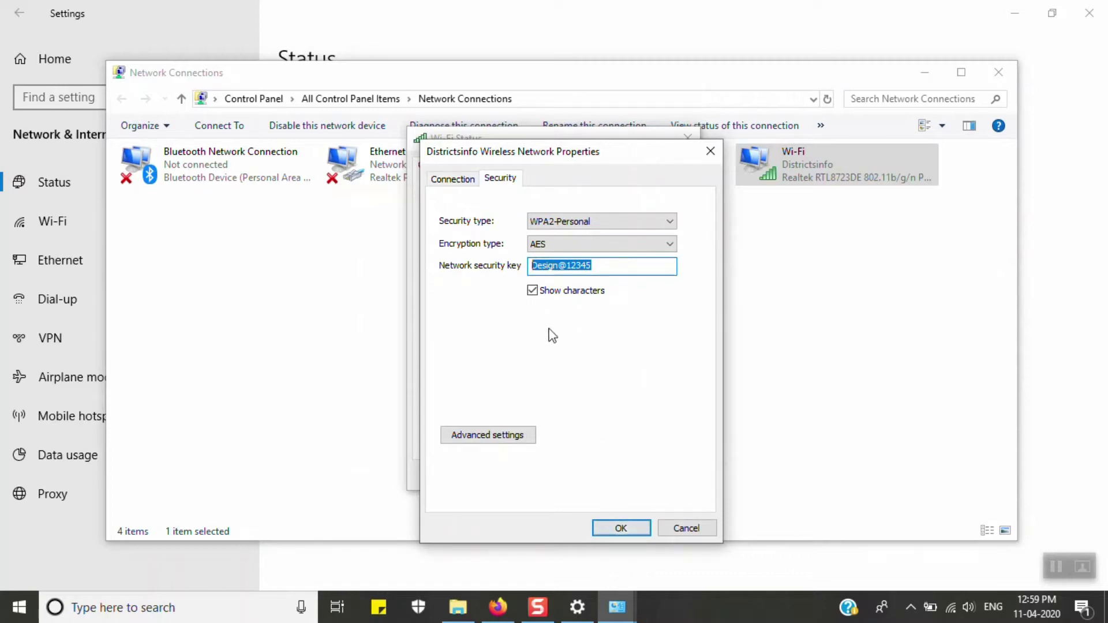
# Hide the security key's characters, accept the wireless properties, and close all network and settings windows.
pyautogui.click(532, 290)
pyautogui.click(621, 528)
pyautogui.click(688, 137)
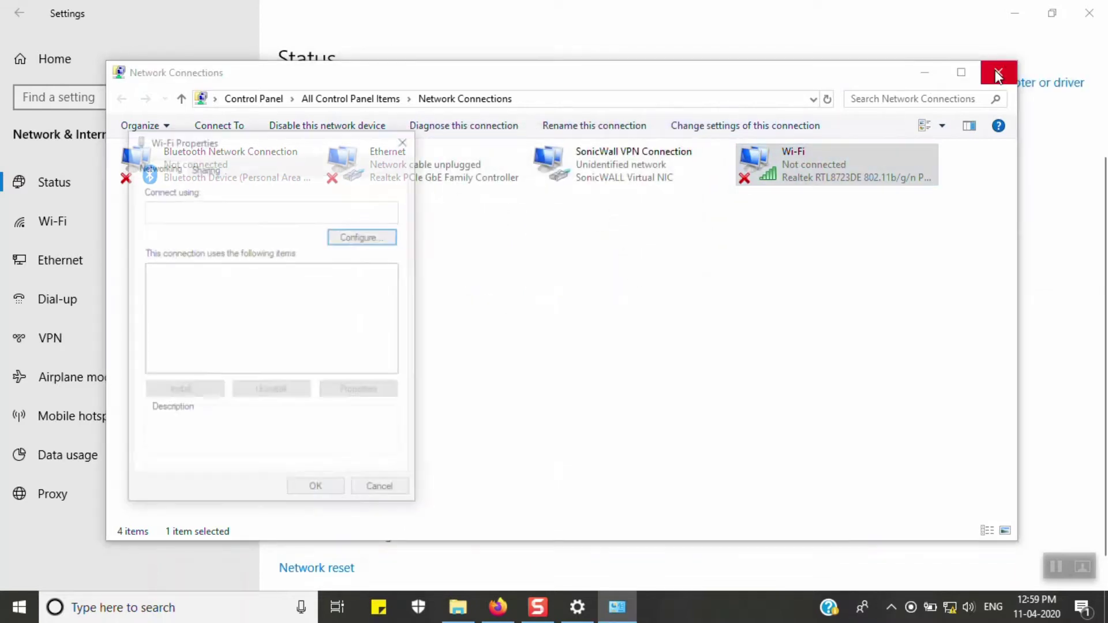
pyautogui.click(406, 138)
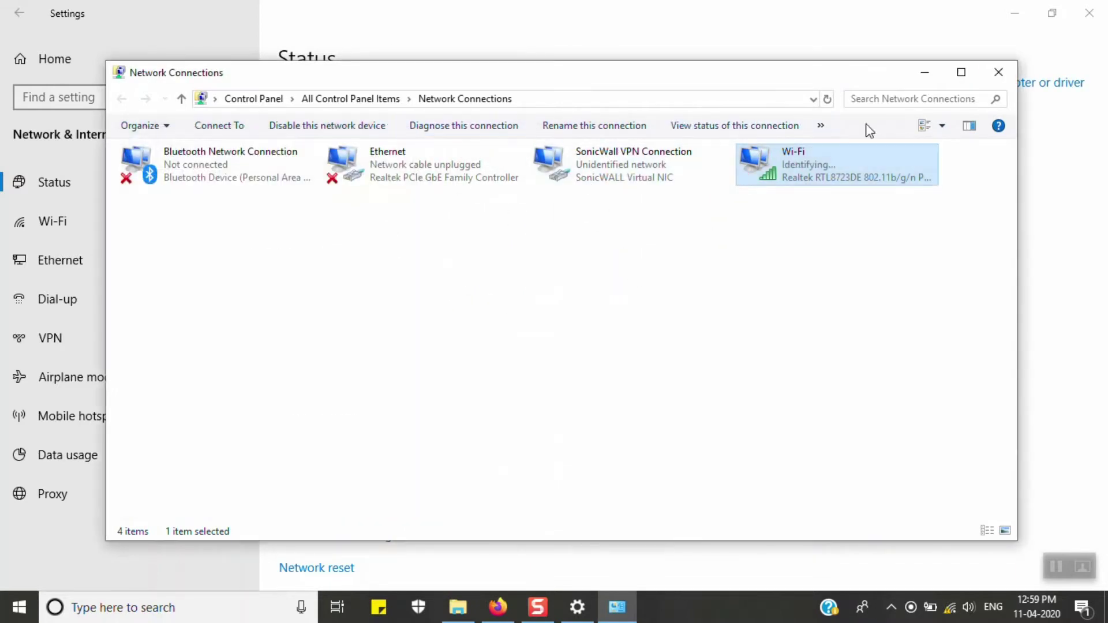
pyautogui.click(997, 72)
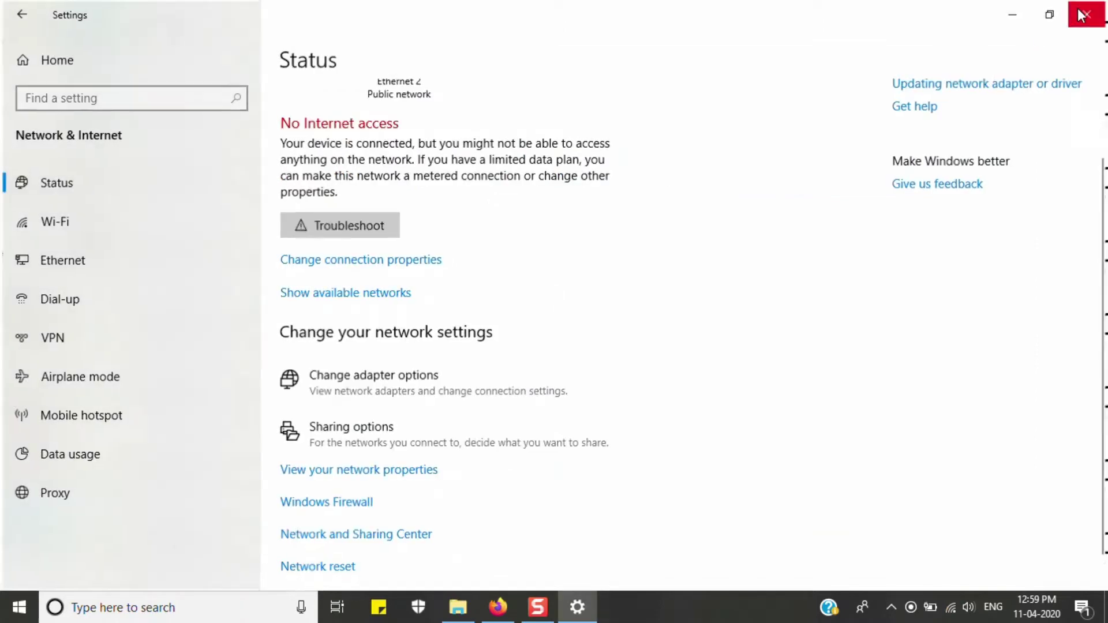
pyautogui.click(1088, 13)
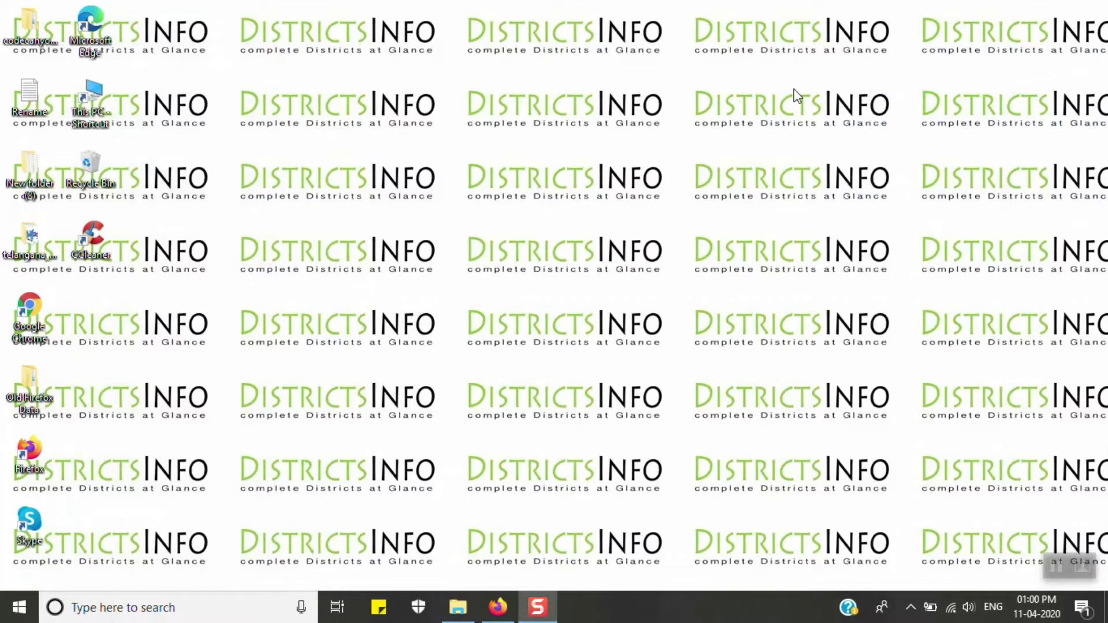
# Open the System storage settings and show the storage usage breakdown of the C: drive.
pyautogui.click(18, 610)
pyautogui.click(19, 542)
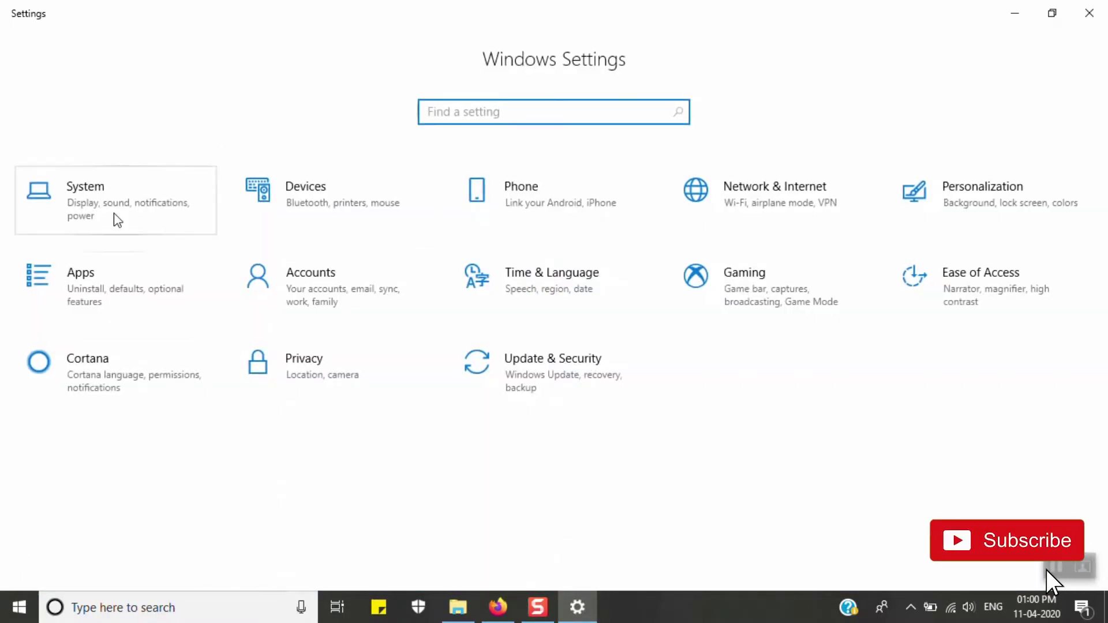
pyautogui.click(113, 213)
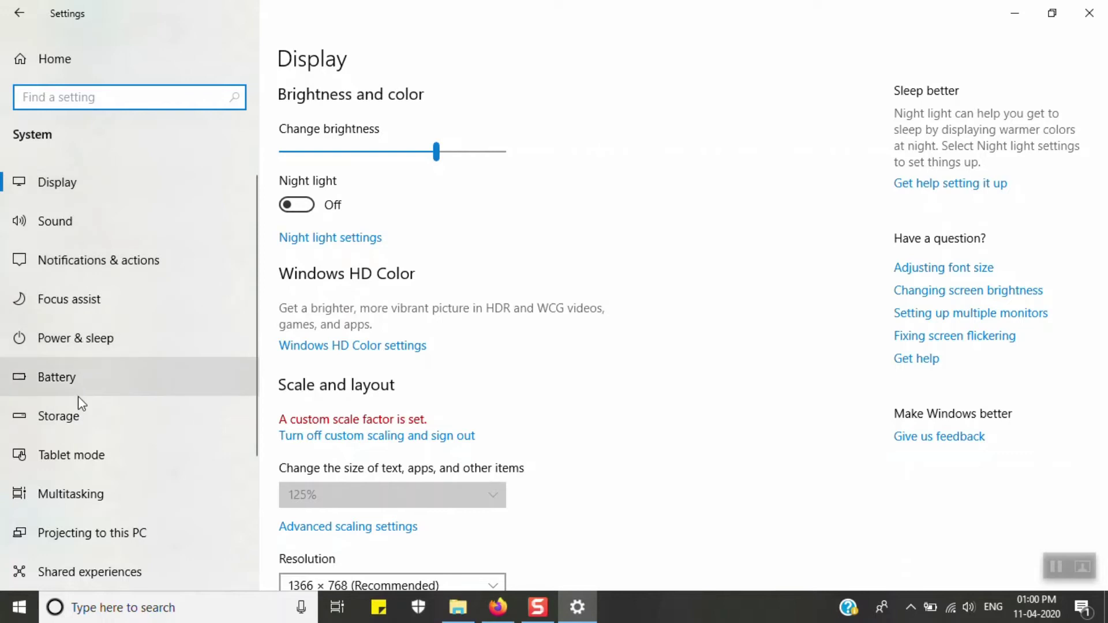
pyautogui.scroll(-3, 83, 385)
pyautogui.click(58, 234)
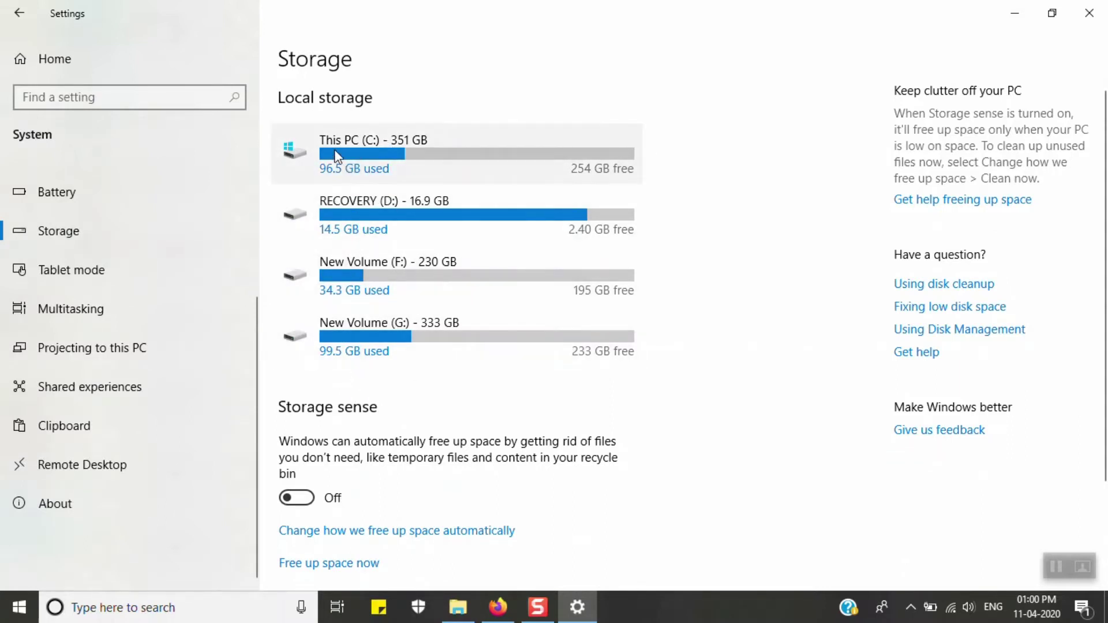
pyautogui.click(375, 167)
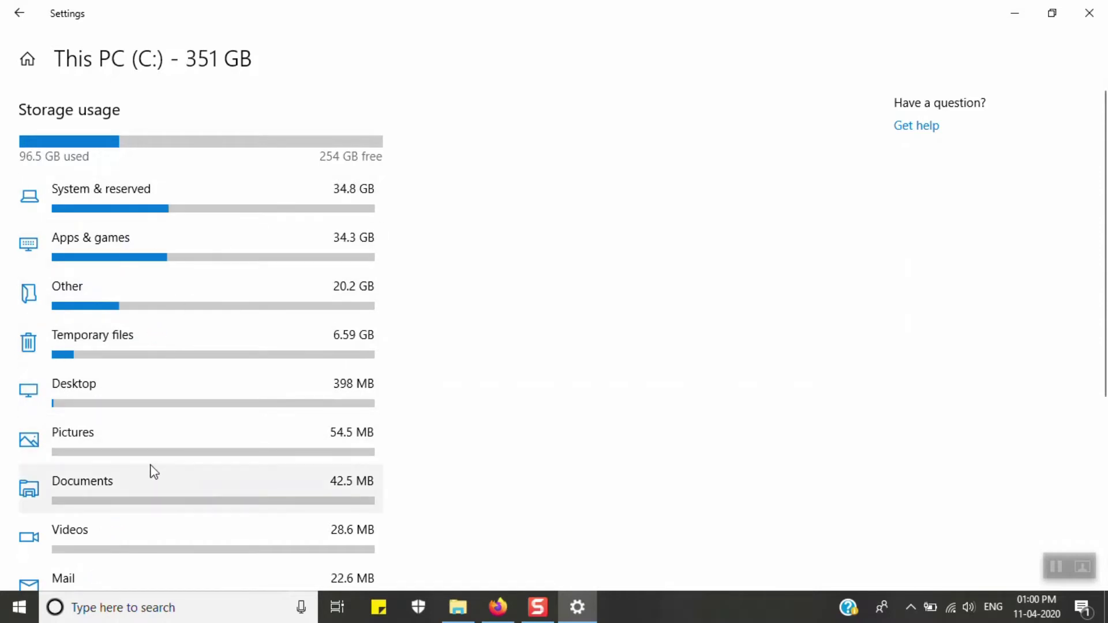
# Open the C: drive's temporary files and examine the categories offered for removal.
pyautogui.click(65, 337)
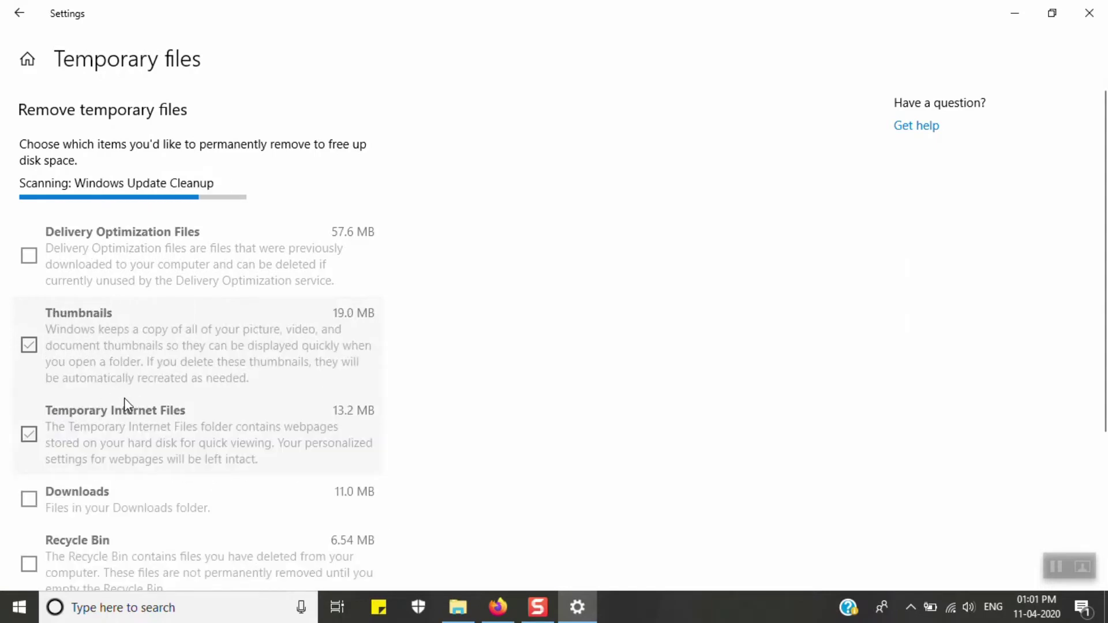
pyautogui.scroll(-3, 124, 397)
pyautogui.scroll(3, 112, 360)
pyautogui.scroll(-3, 181, 441)
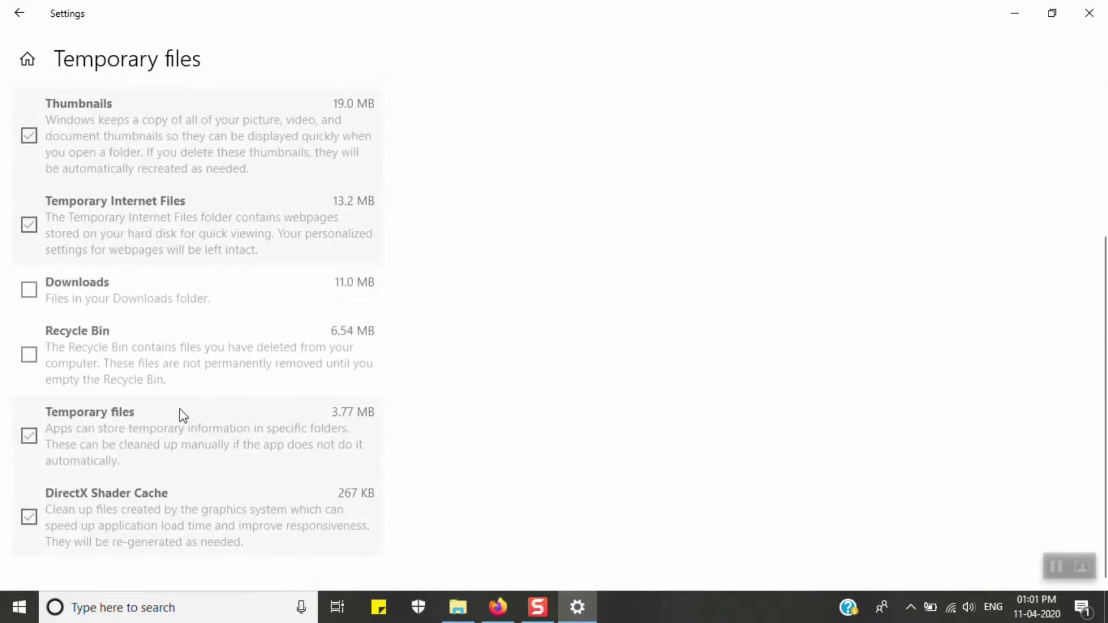
pyautogui.scroll(3, 179, 409)
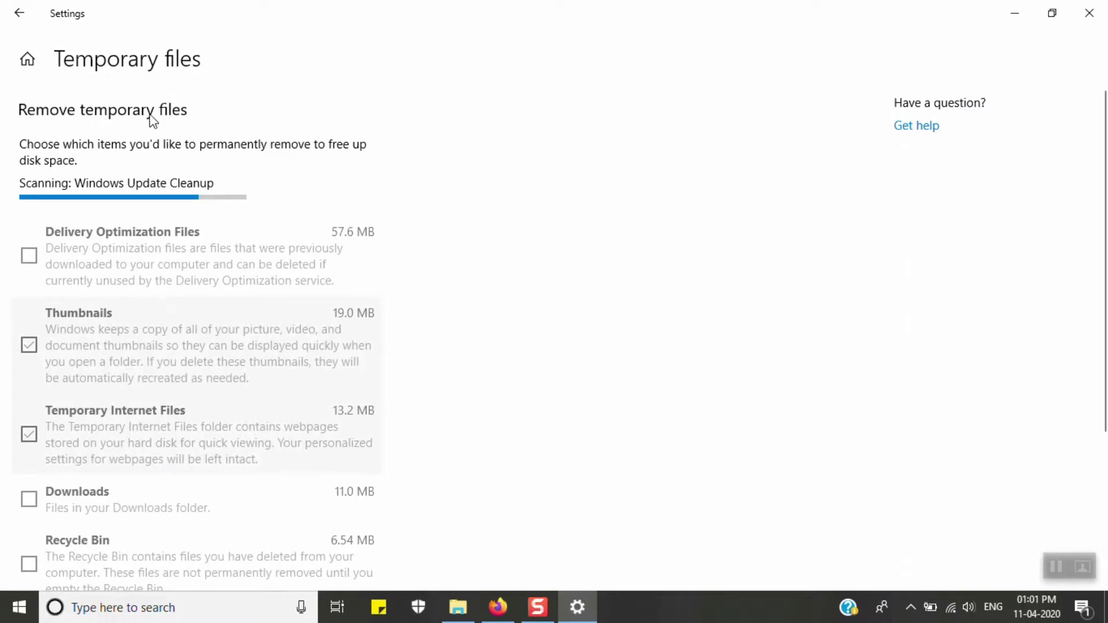
# Leave the temporary files and storage pages for the Windows Settings home page, and close Settings.
pyautogui.click(21, 16)
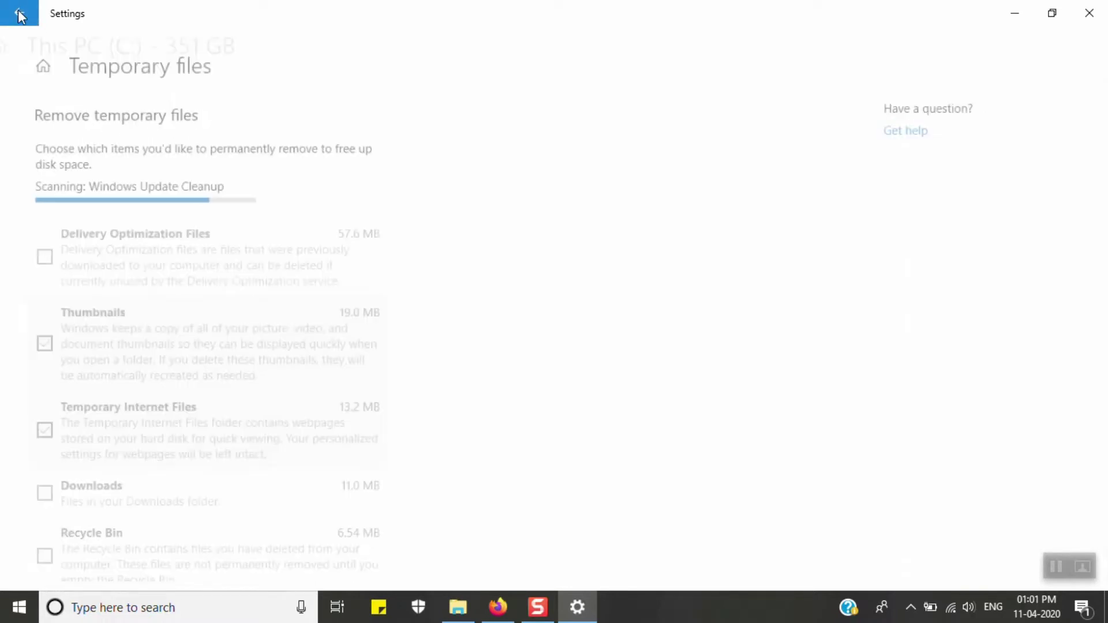
pyautogui.click(21, 17)
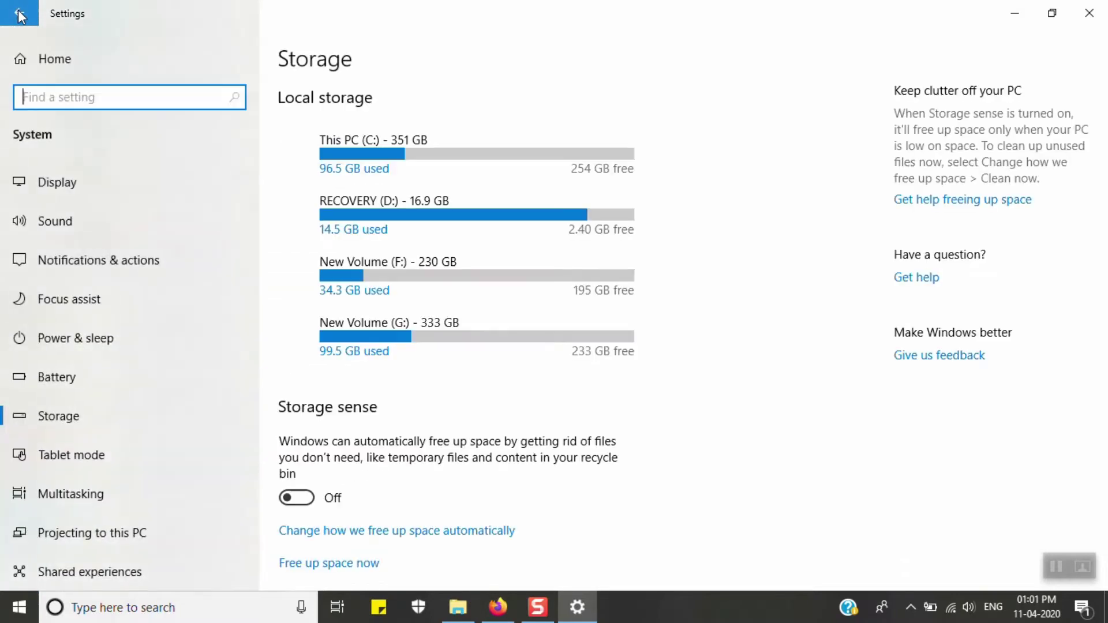
pyautogui.click(20, 16)
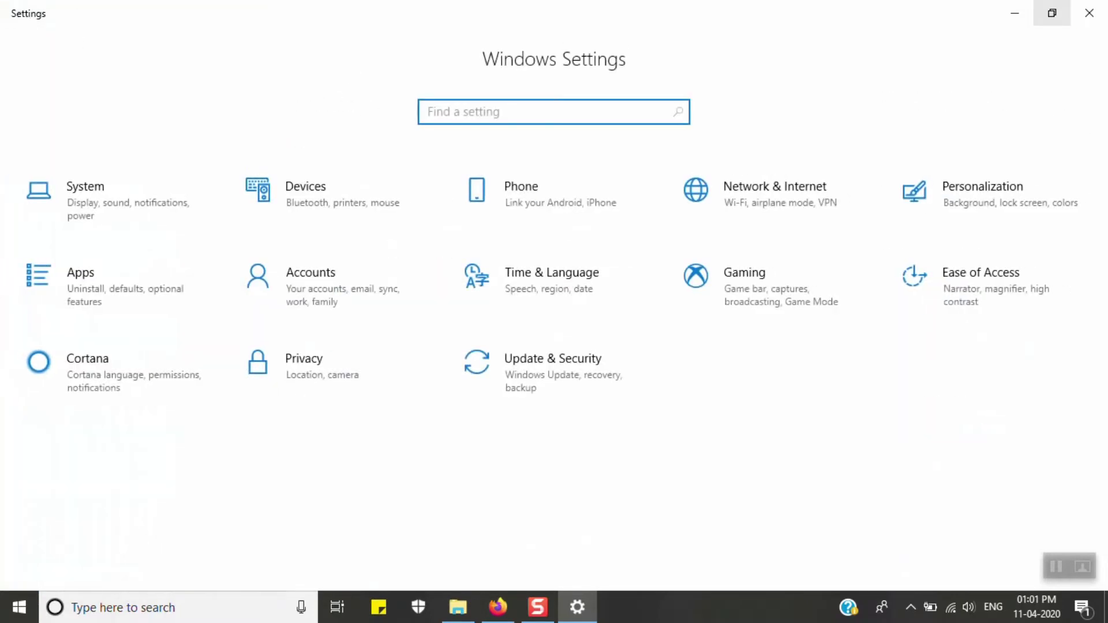
pyautogui.click(1089, 13)
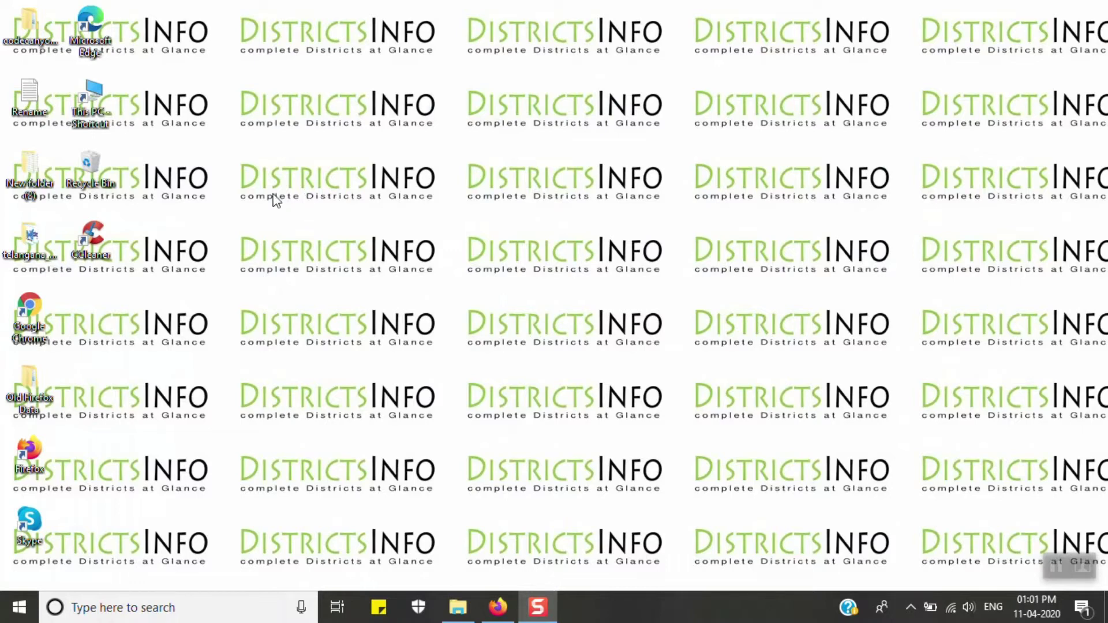
# Reopen Windows Settings and show the General privacy options.
pyautogui.click(23, 607)
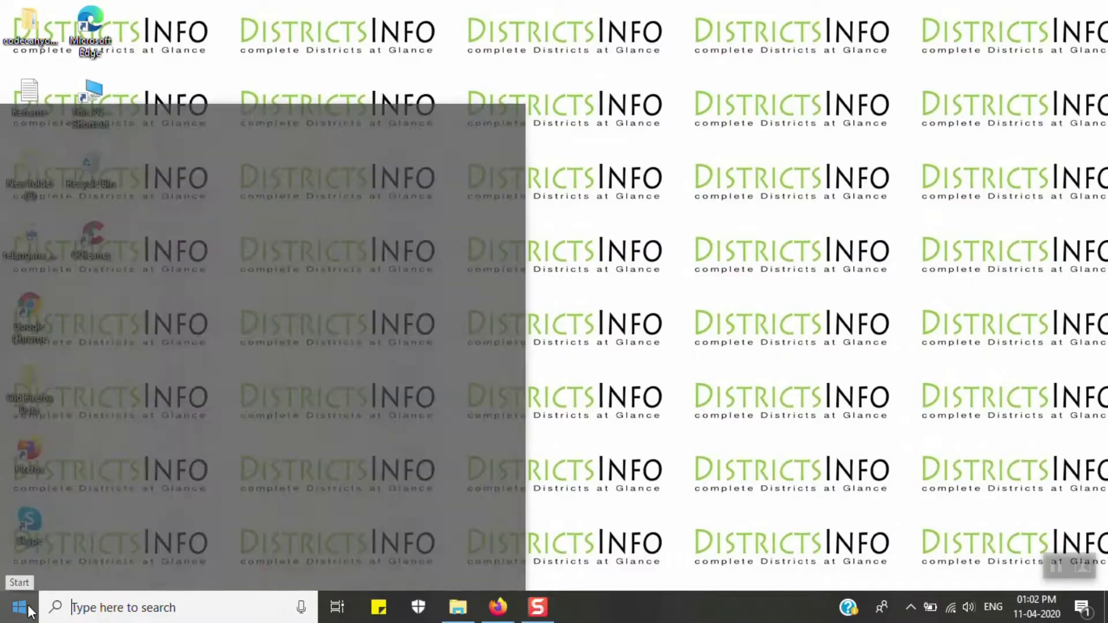
pyautogui.click(20, 532)
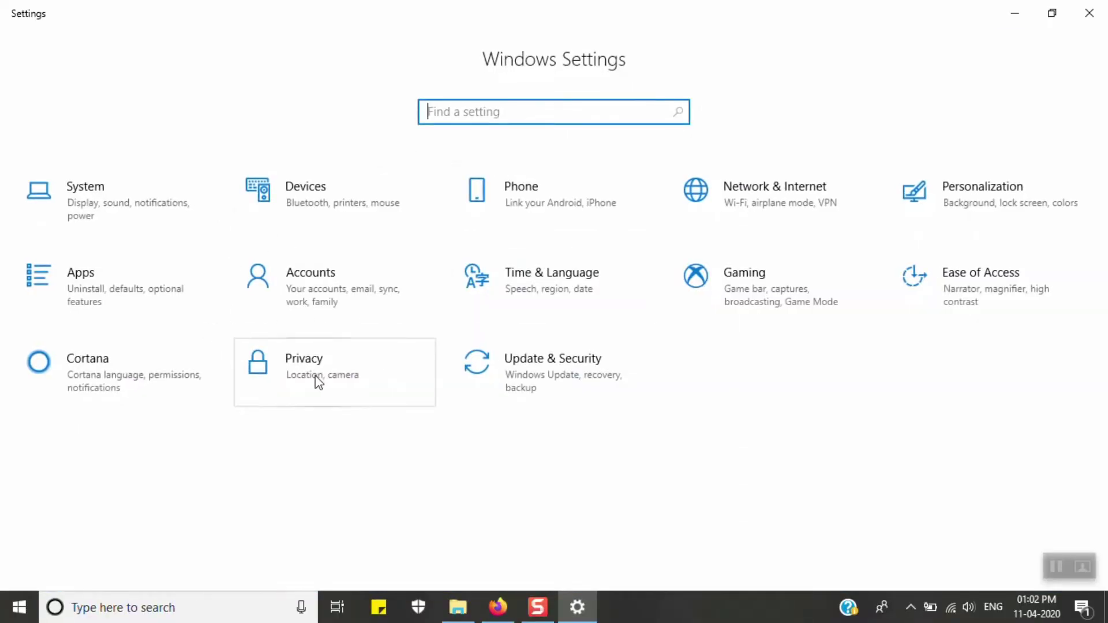
pyautogui.click(317, 376)
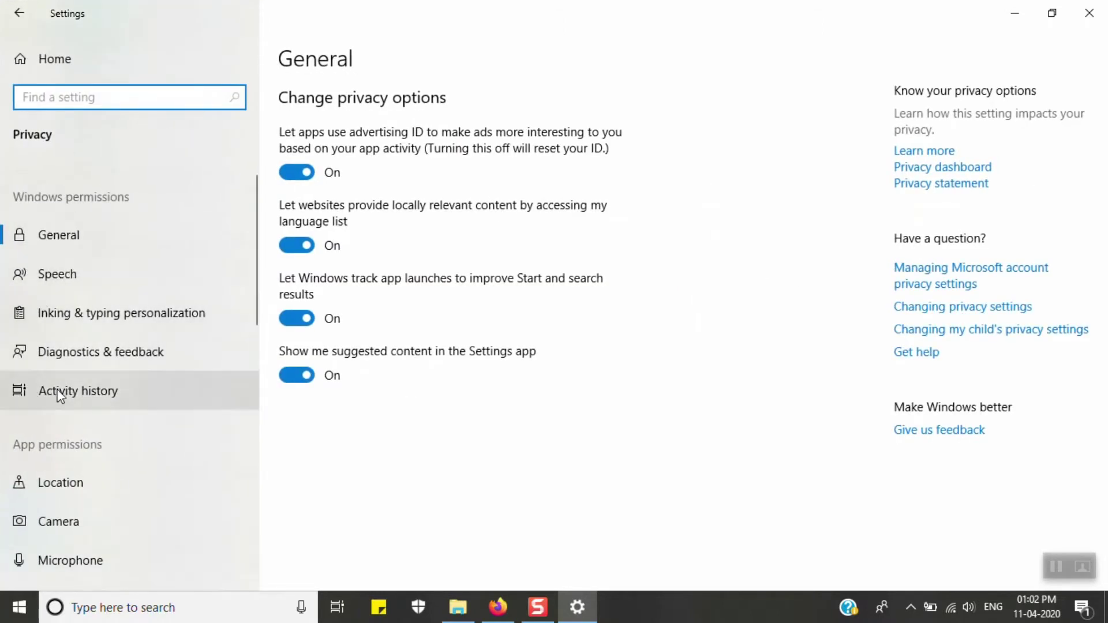
pyautogui.click(46, 231)
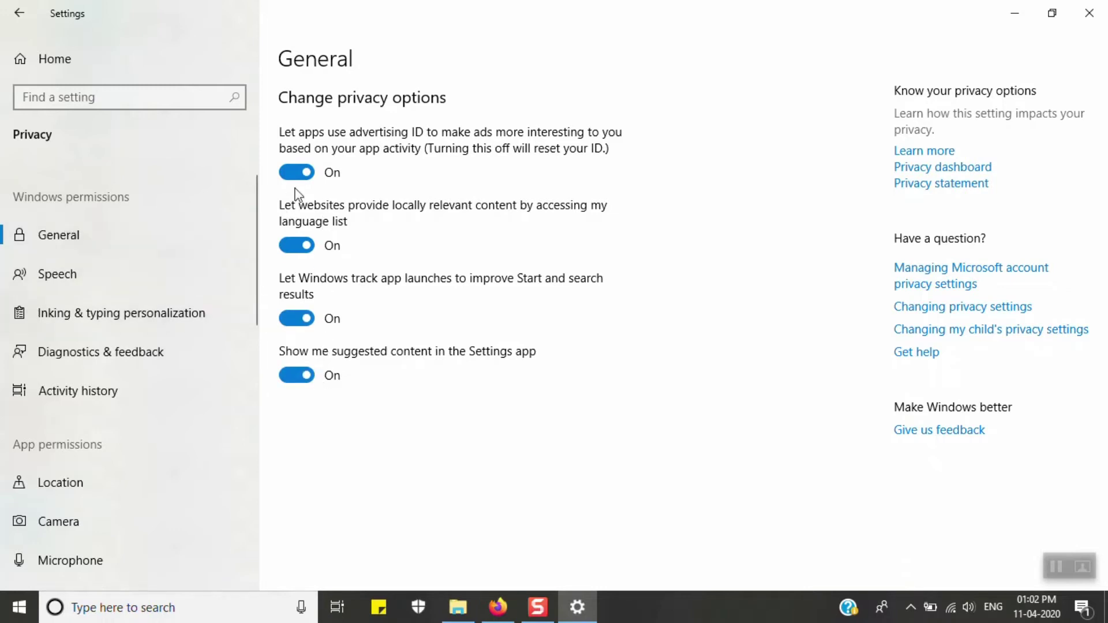
# Switch the advertising ID and language list privacy options off and back on.
pyautogui.click(305, 173)
pyautogui.click(297, 246)
pyautogui.click(296, 245)
pyautogui.click(296, 172)
# Review the Speech, Inking & typing personalization, Diagnostics & feedback and Activity history privacy pages.
pyautogui.click(82, 278)
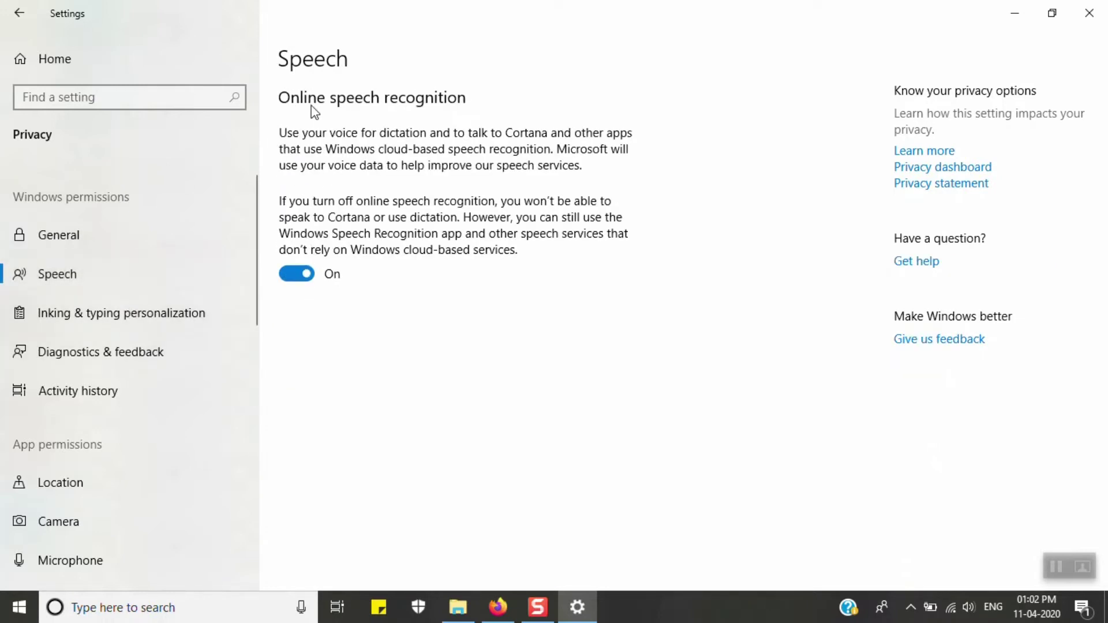
pyautogui.click(96, 323)
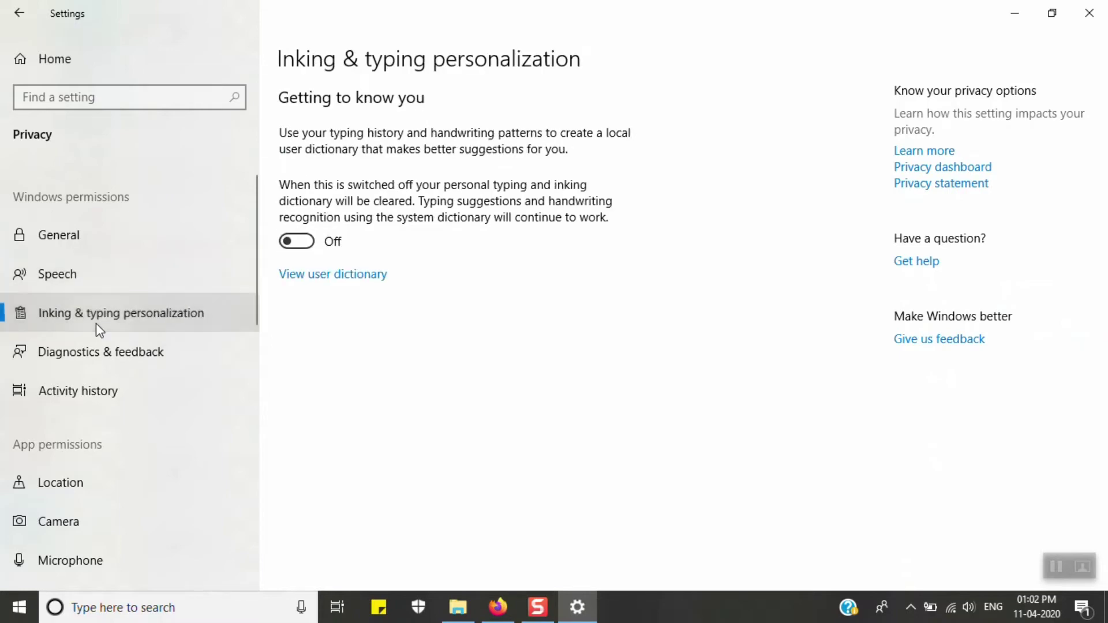
pyautogui.click(113, 351)
pyautogui.click(70, 397)
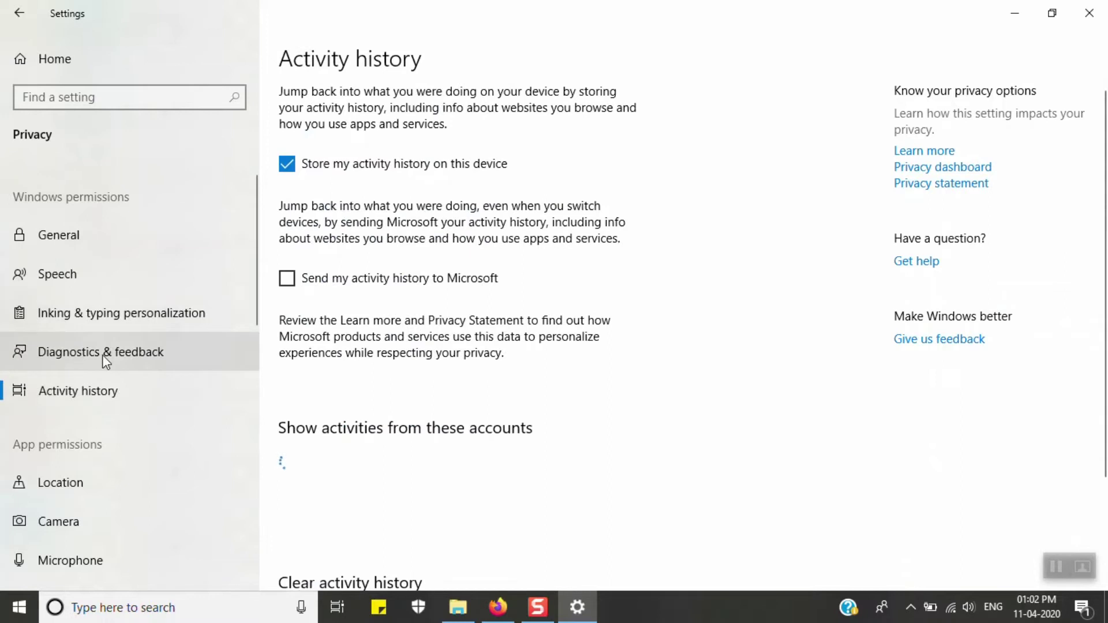
# Review the Microphone, Notifications and Calendar app permission pages.
pyautogui.scroll(-3, 112, 394)
pyautogui.click(85, 243)
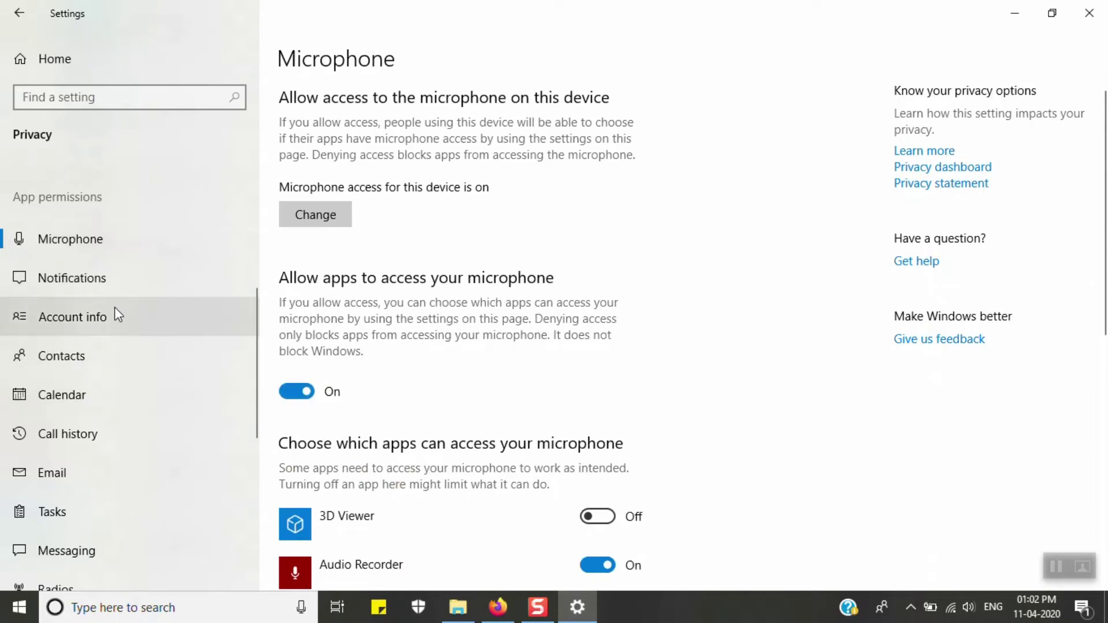
pyautogui.click(99, 278)
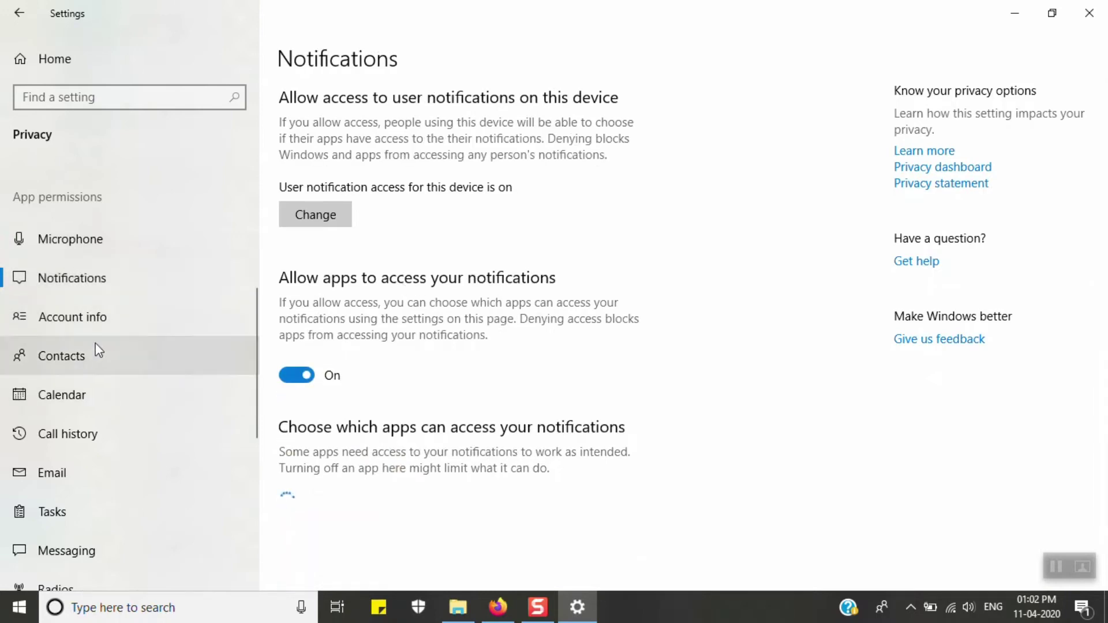
pyautogui.click(83, 389)
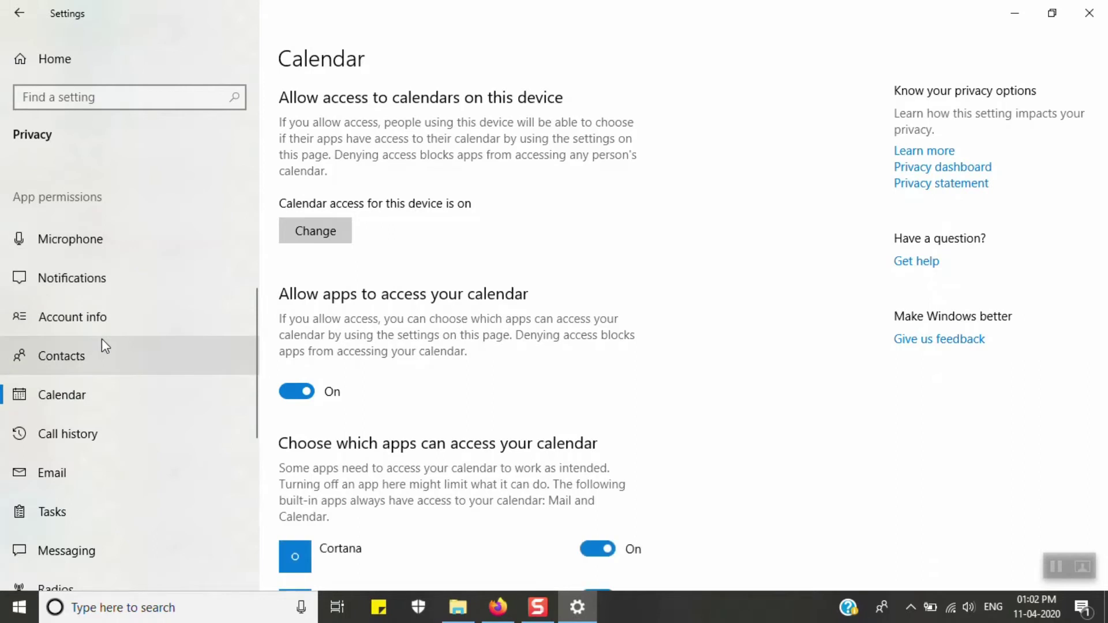
# Open the Background apps permissions and examine the whole list of apps allowed to run in the background.
pyautogui.scroll(-5, 110, 358)
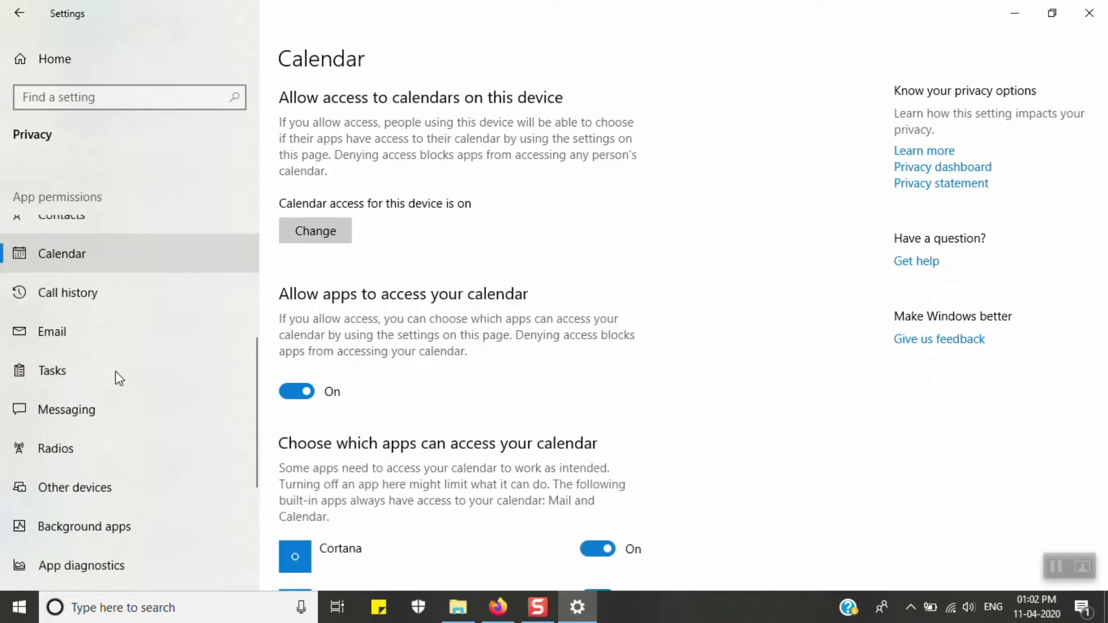
pyautogui.click(116, 421)
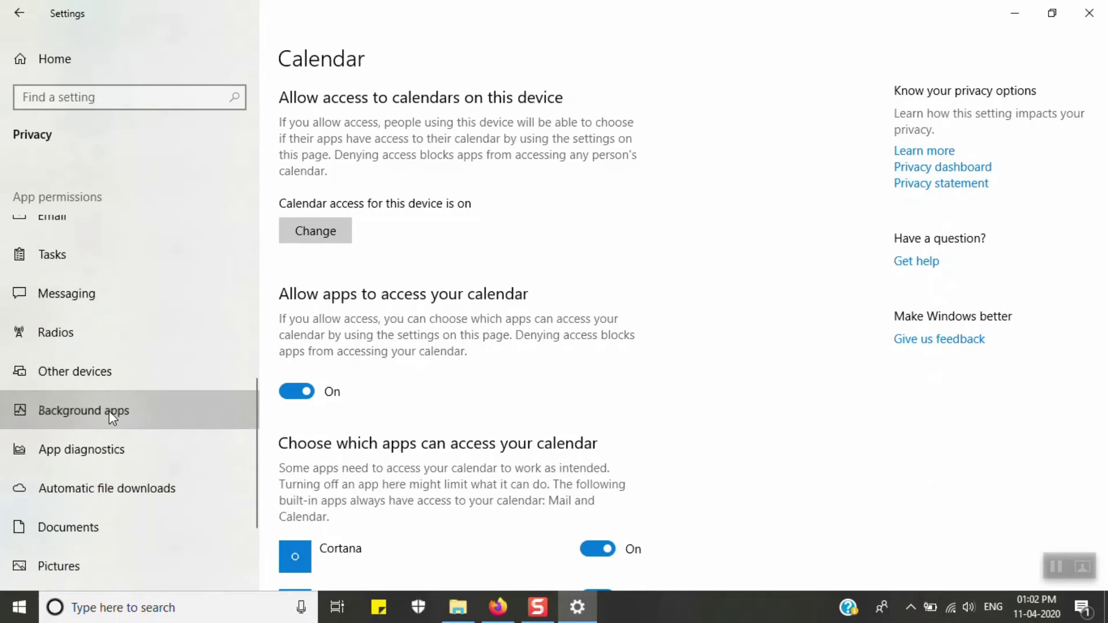
pyautogui.scroll(-10, 398, 317)
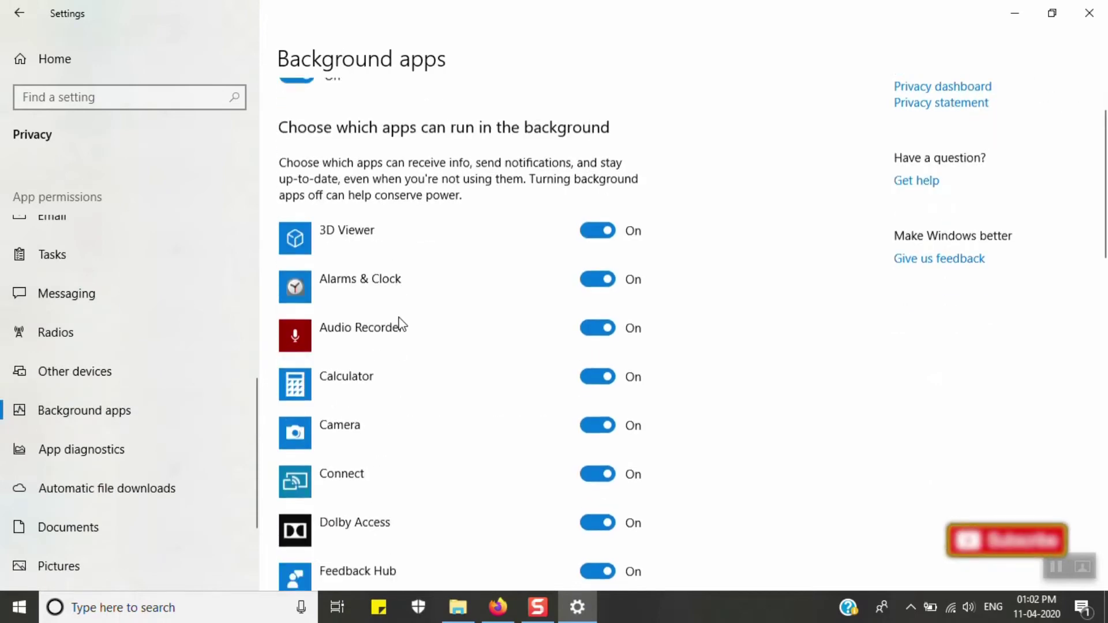
pyautogui.scroll(-10, 407, 309)
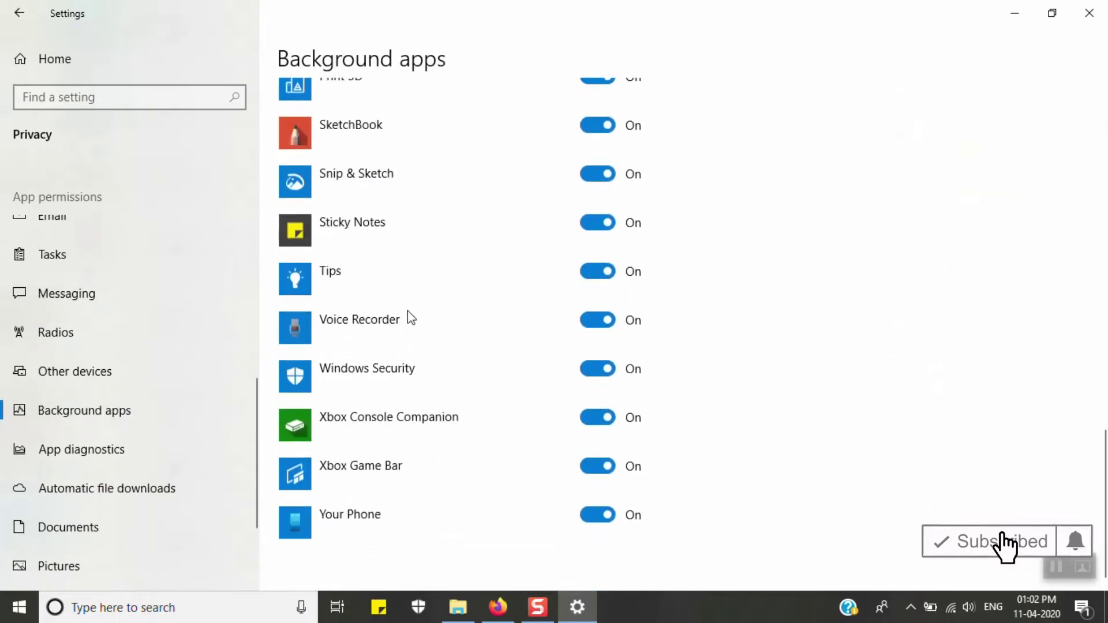
pyautogui.scroll(15, 407, 312)
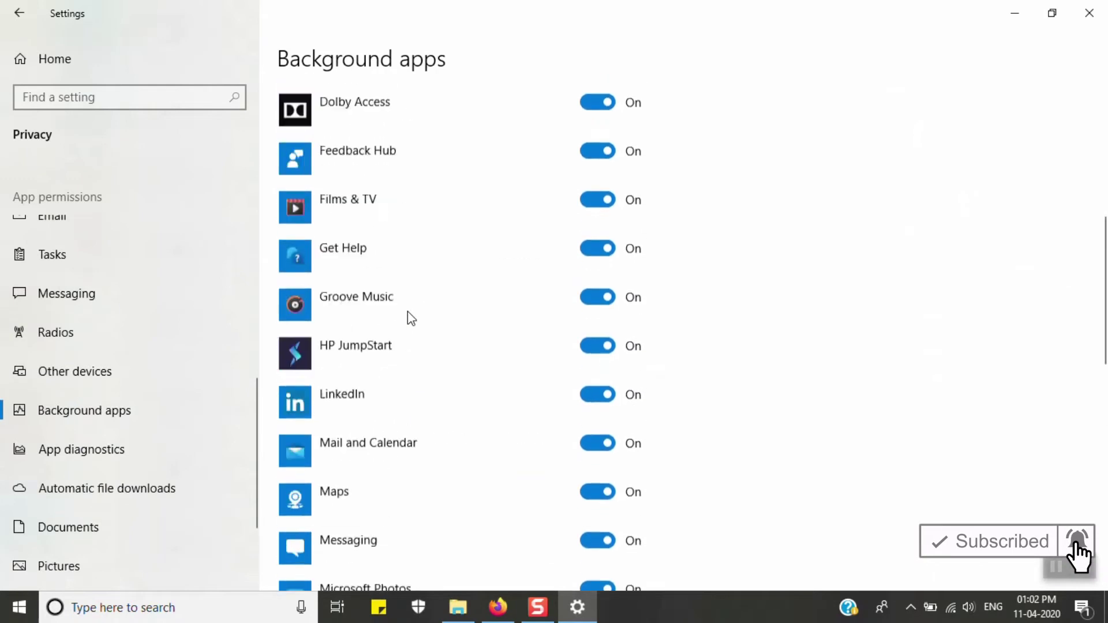
pyautogui.scroll(1, 408, 310)
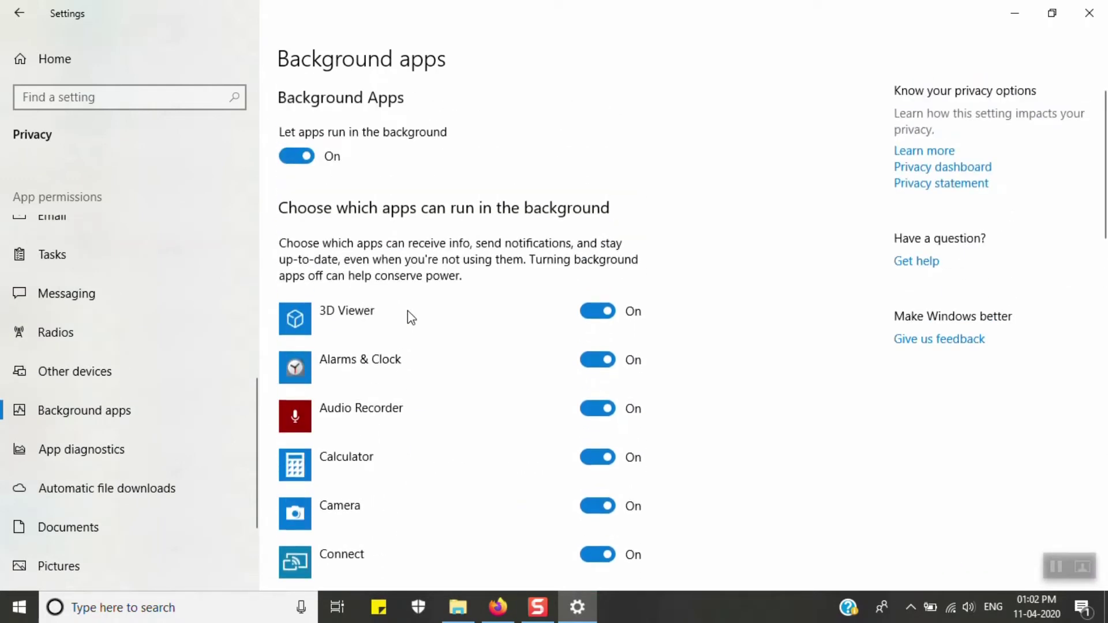
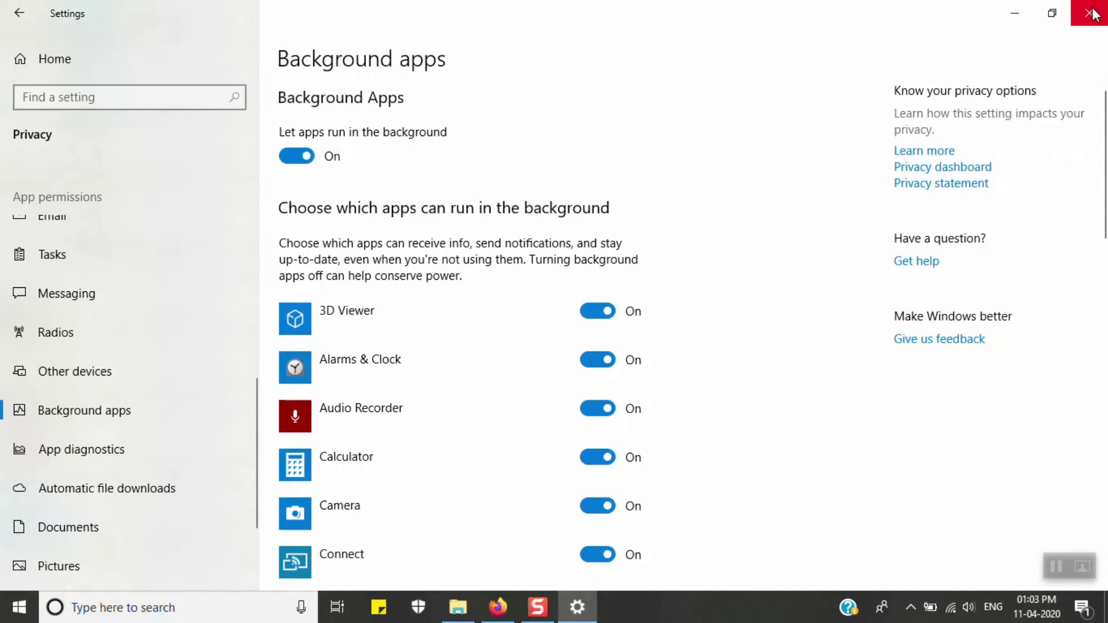
# Close Settings and refresh the desktop twice.
pyautogui.rightClick(374, 272)
pyautogui.click(398, 321)
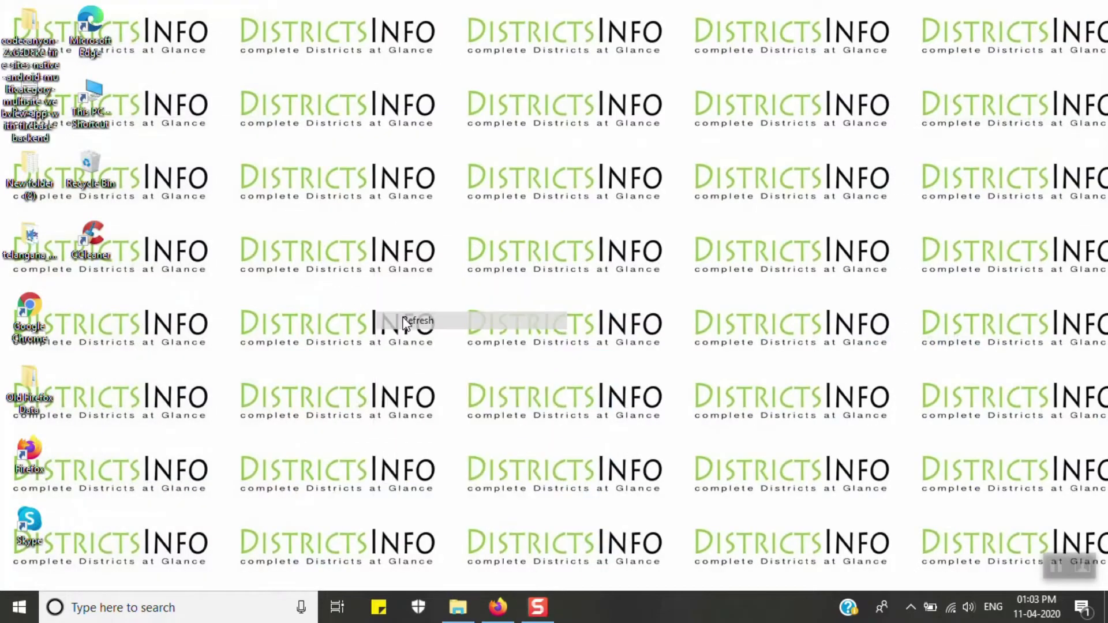
pyautogui.rightClick(375, 215)
pyautogui.click(389, 258)
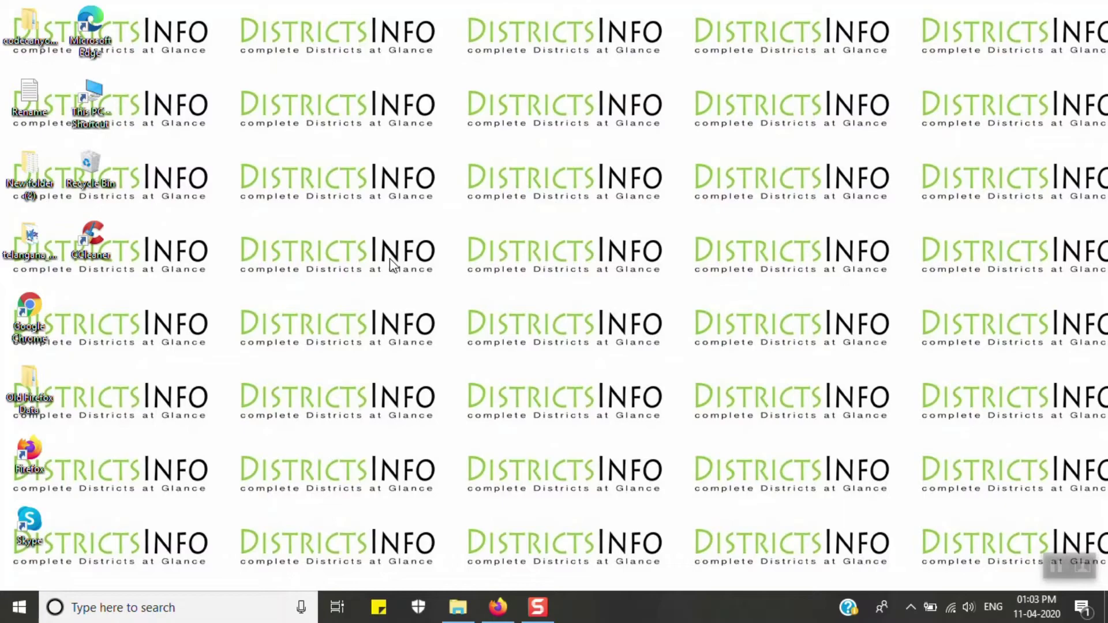
# Capture a full-screen screenshot straight to a file, and open the Screenshots folder inside Pictures in File Explorer.
pyautogui.press('super+Print')
pyautogui.click(454, 610)
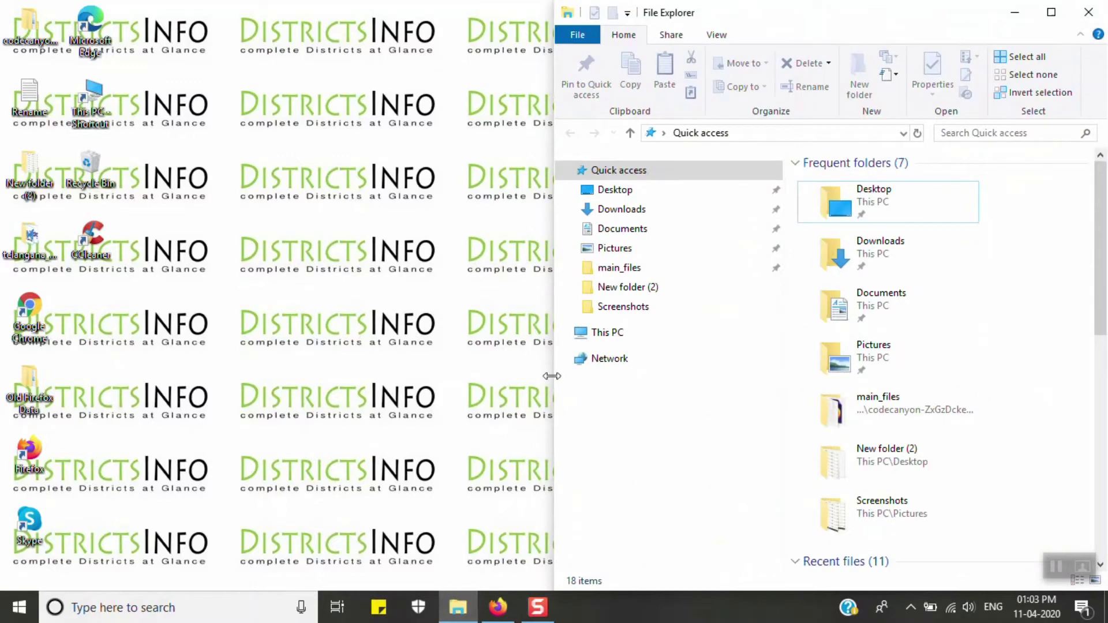
pyautogui.click(1064, 12)
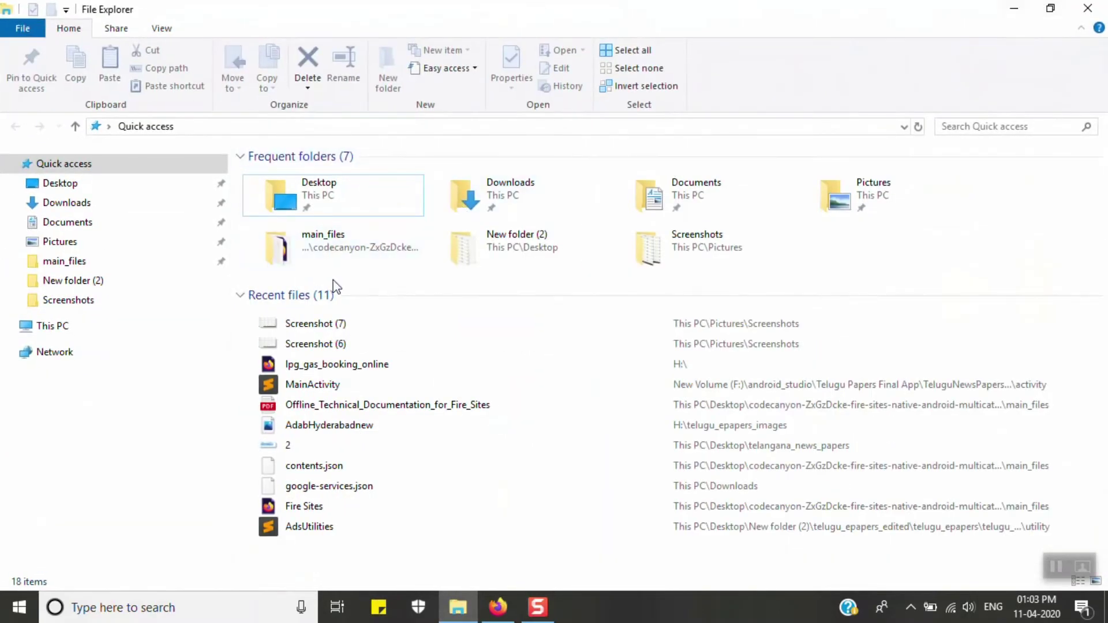
pyautogui.click(59, 243)
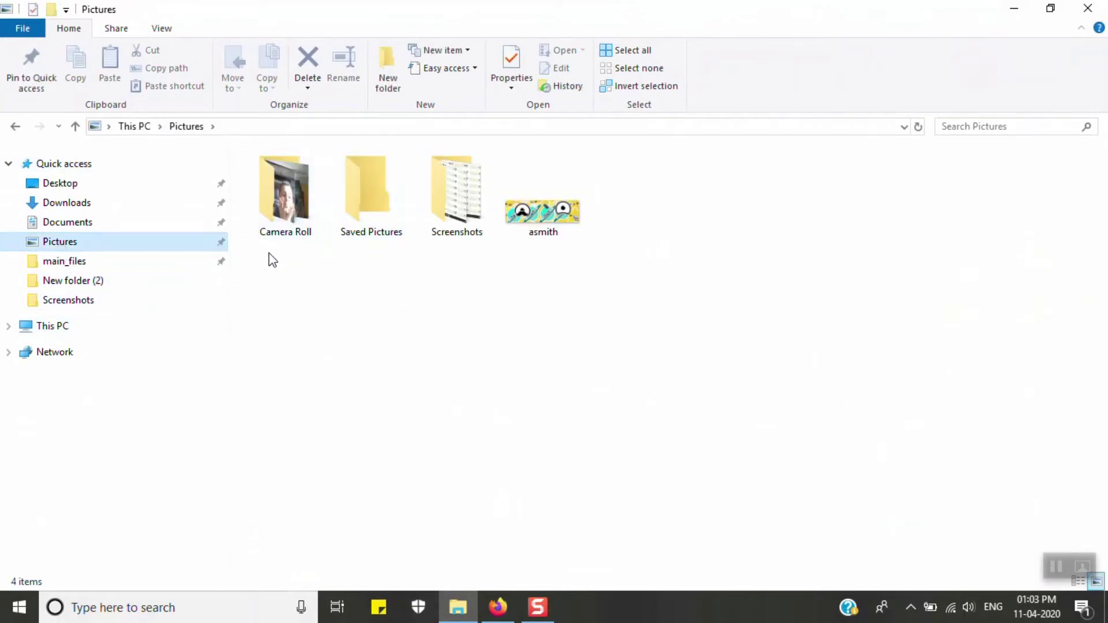
pyautogui.click(458, 217)
pyautogui.doubleClick(458, 214)
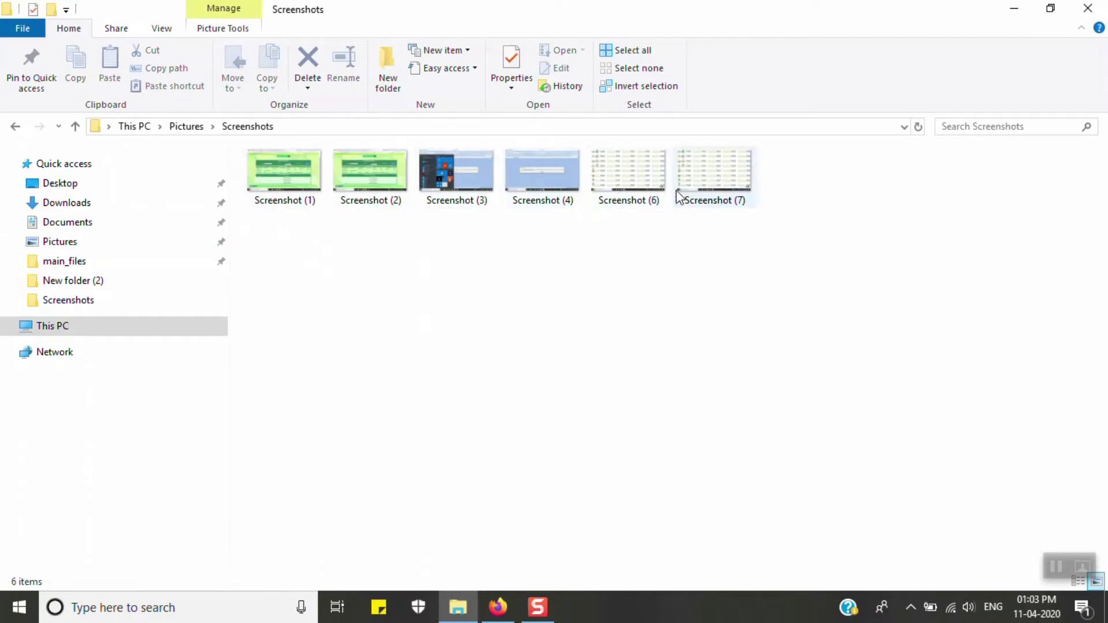
# View the image Screenshot (7), close it and File Explorer, and refresh the desktop.
pyautogui.doubleClick(719, 183)
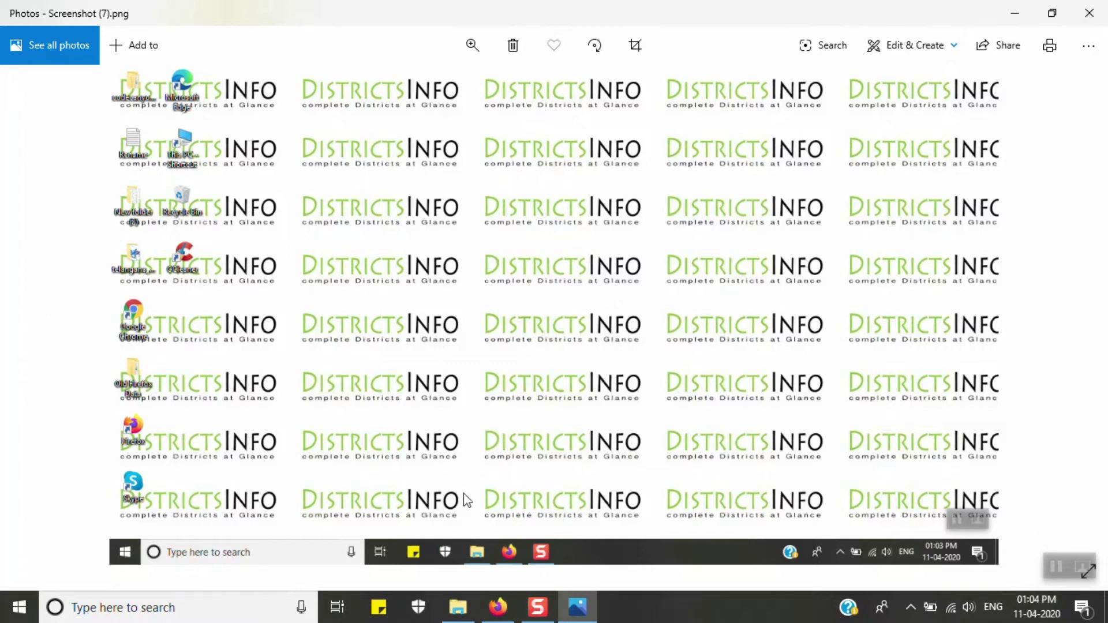
pyautogui.click(1089, 14)
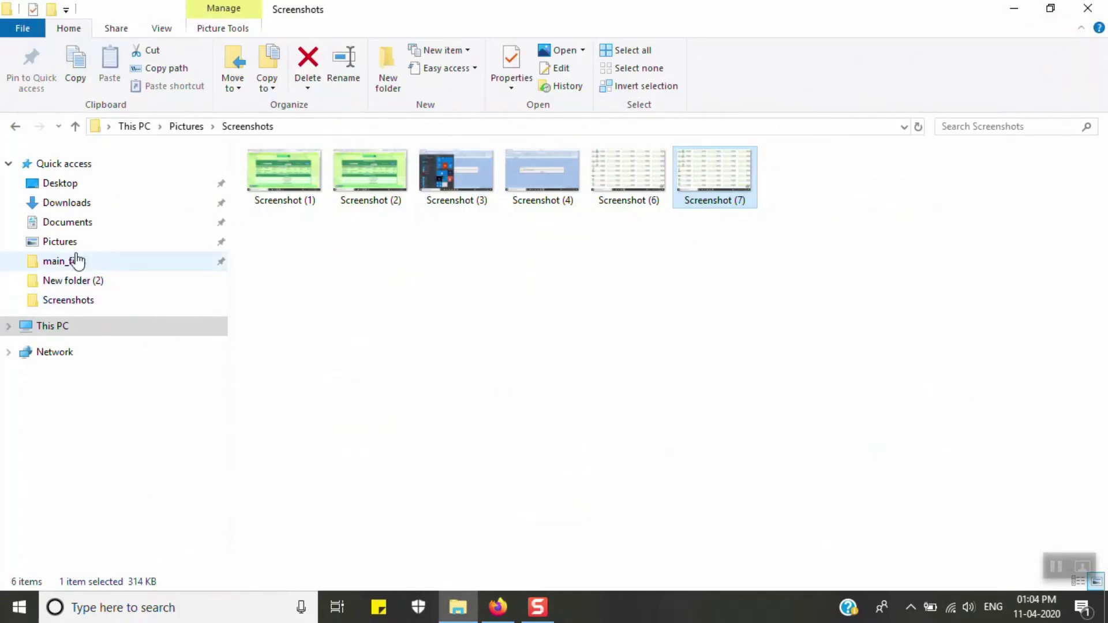
pyautogui.click(1087, 8)
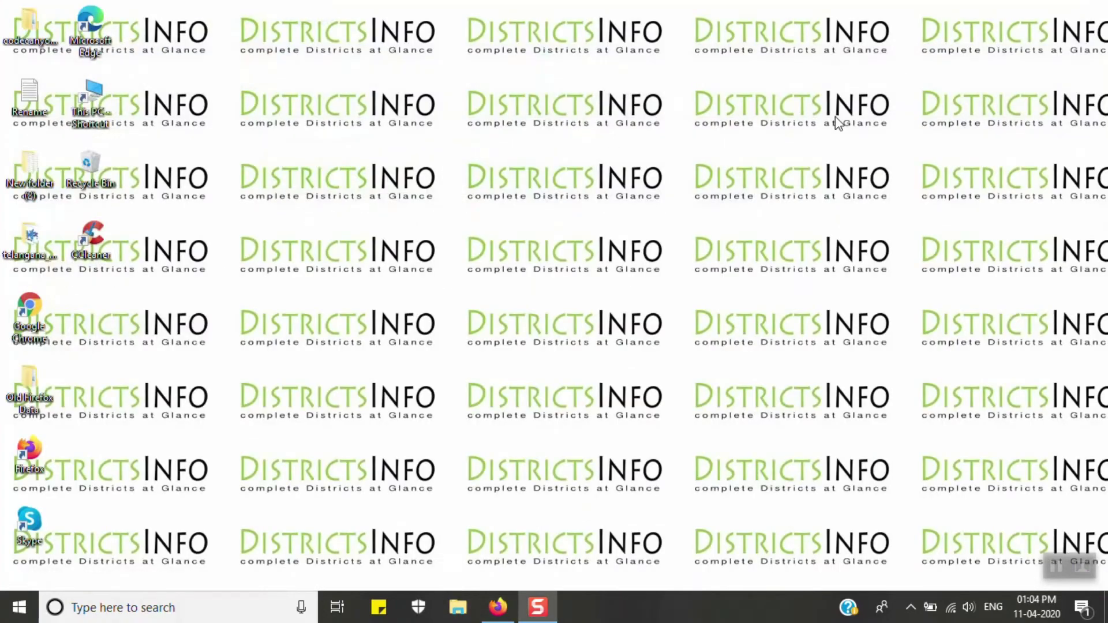
pyautogui.rightClick(644, 153)
pyautogui.click(692, 195)
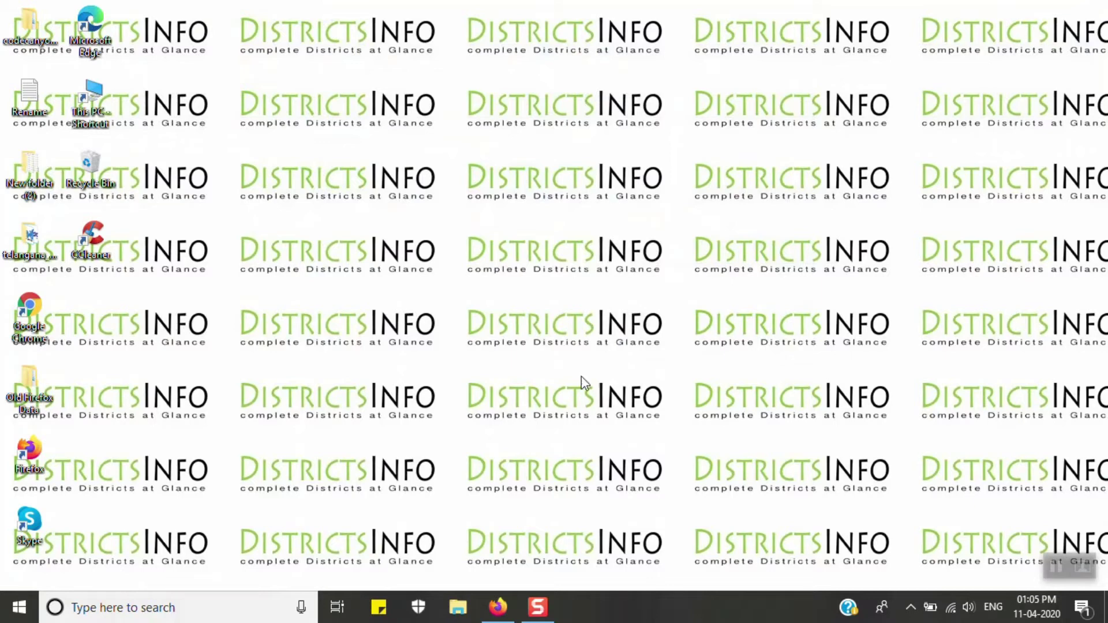
# Enable the touch keyboard button on the taskbar and open the touch keyboard.
pyautogui.rightClick(746, 605)
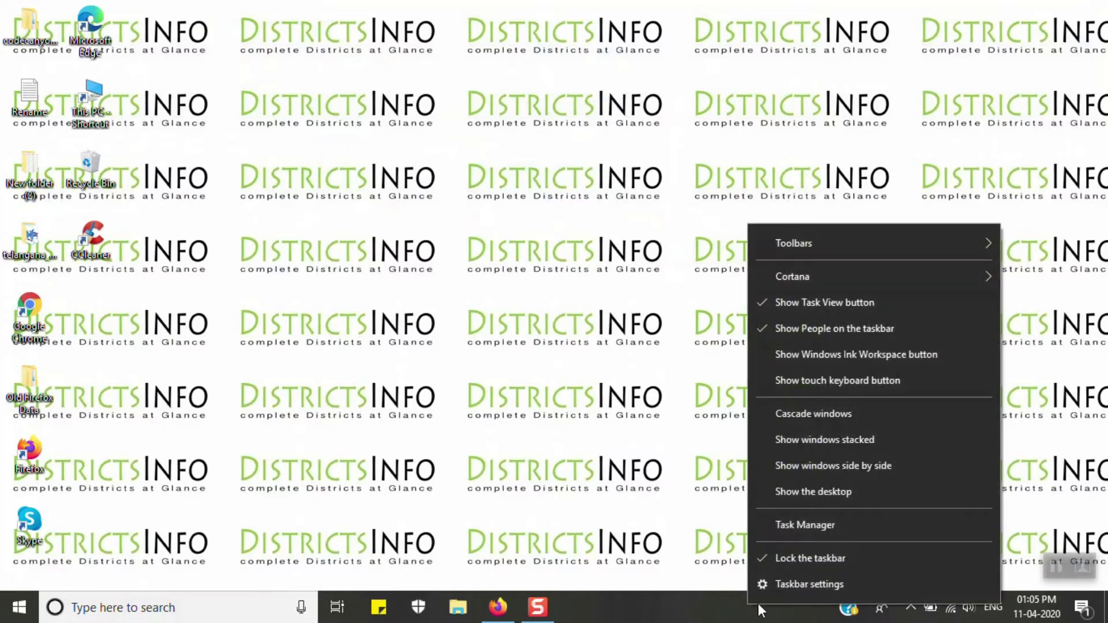
pyautogui.click(847, 383)
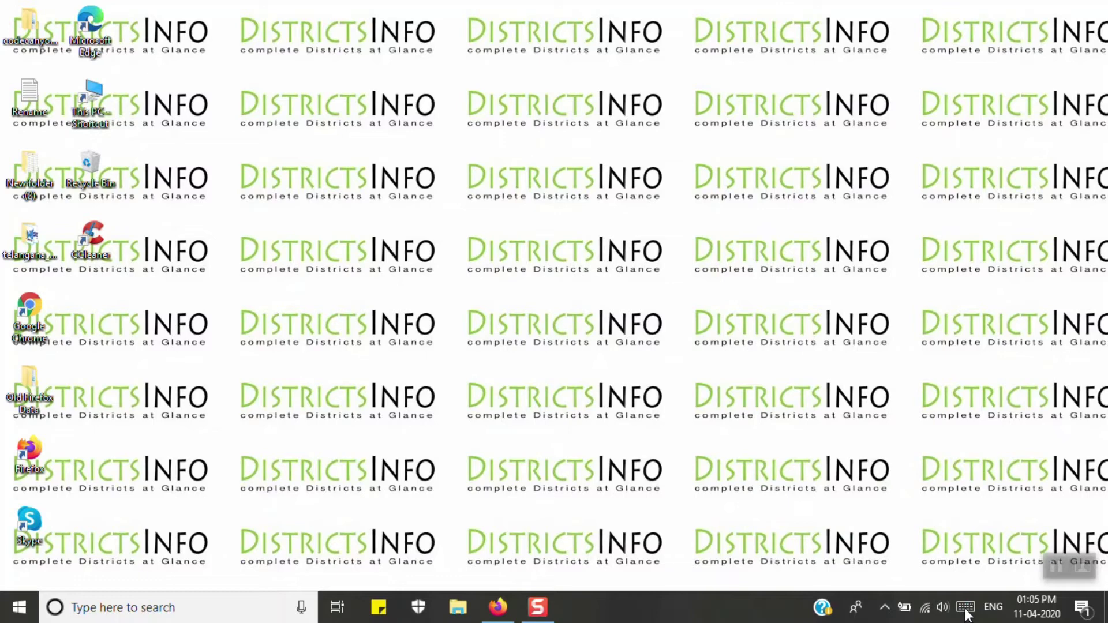
pyautogui.click(968, 613)
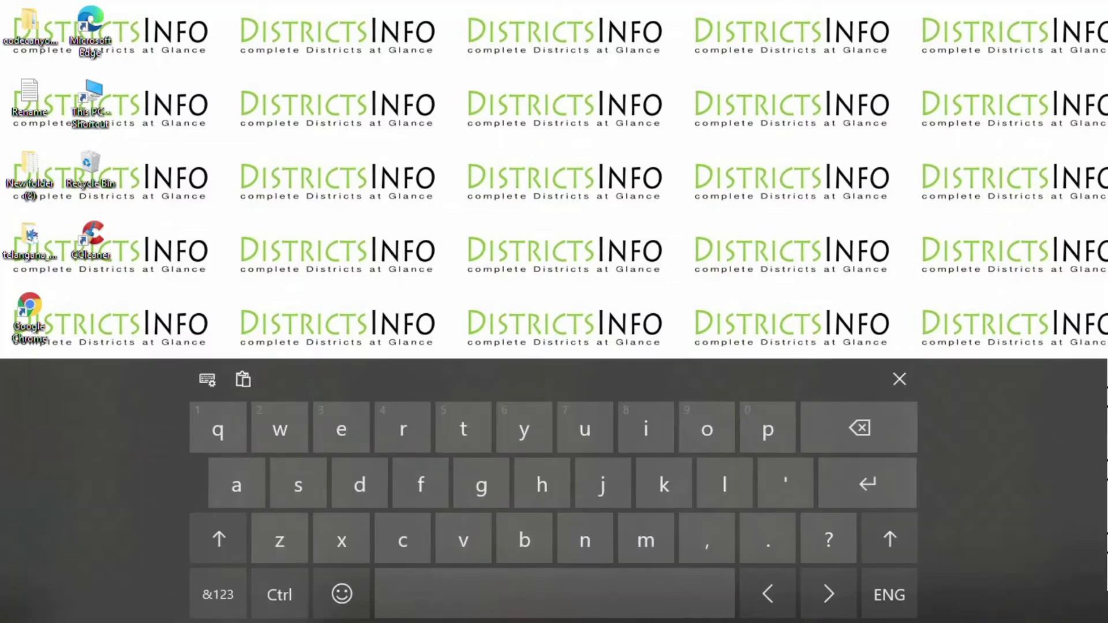
# Show the touch keyboard's emoji set and browse its categories, including the smiley faces.
pyautogui.click(354, 601)
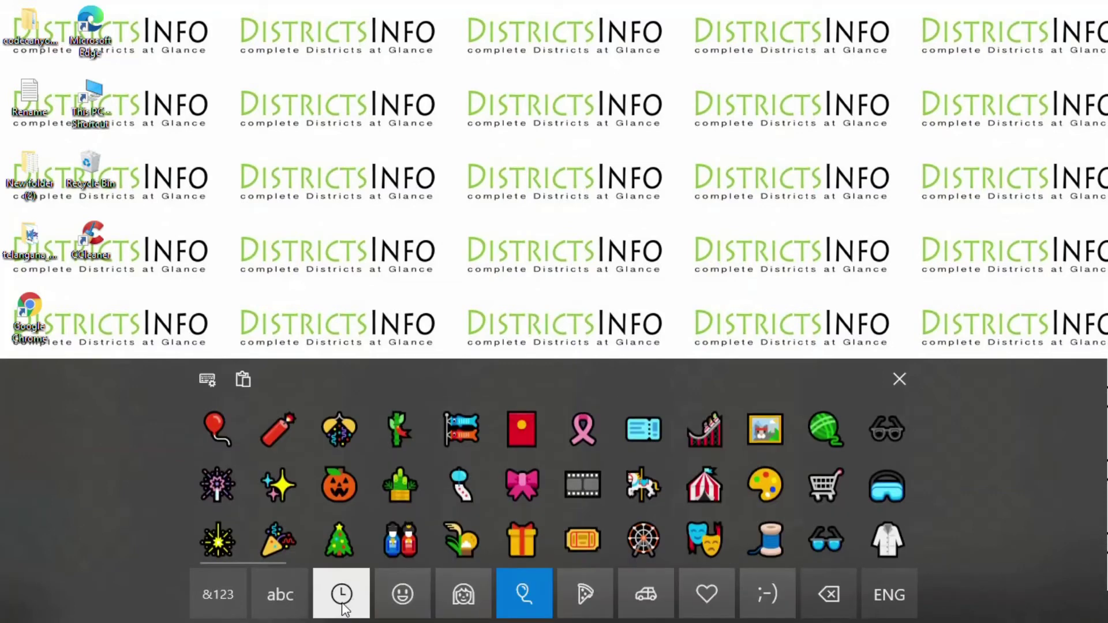
pyautogui.click(386, 597)
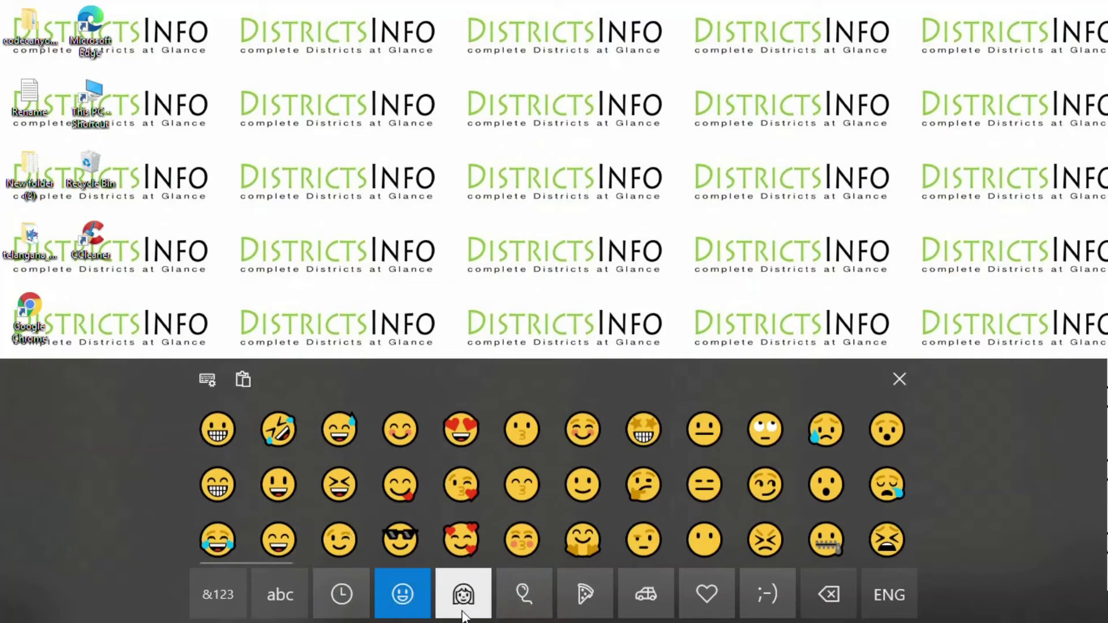